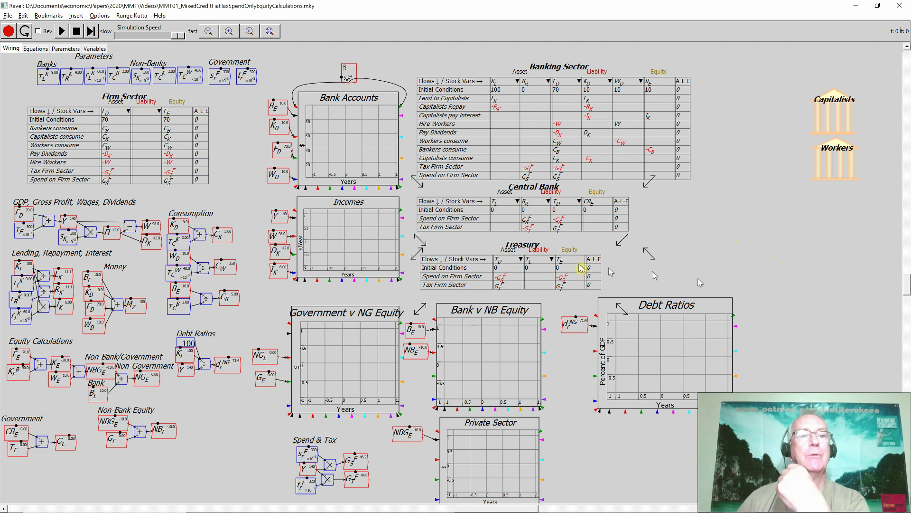
Open the Treasury Godley table in its own window, enlarge it, and zoom in four times.
double_click(494, 275)
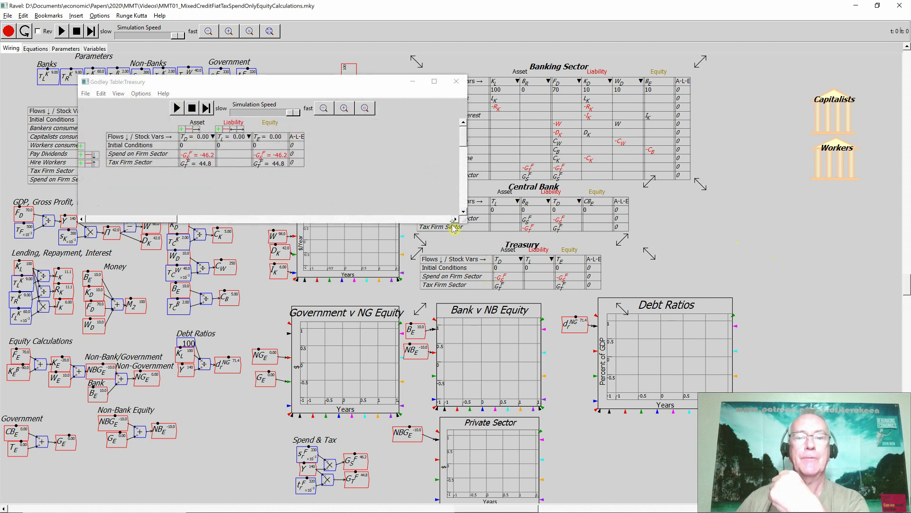
drag(465, 225, 540, 250)
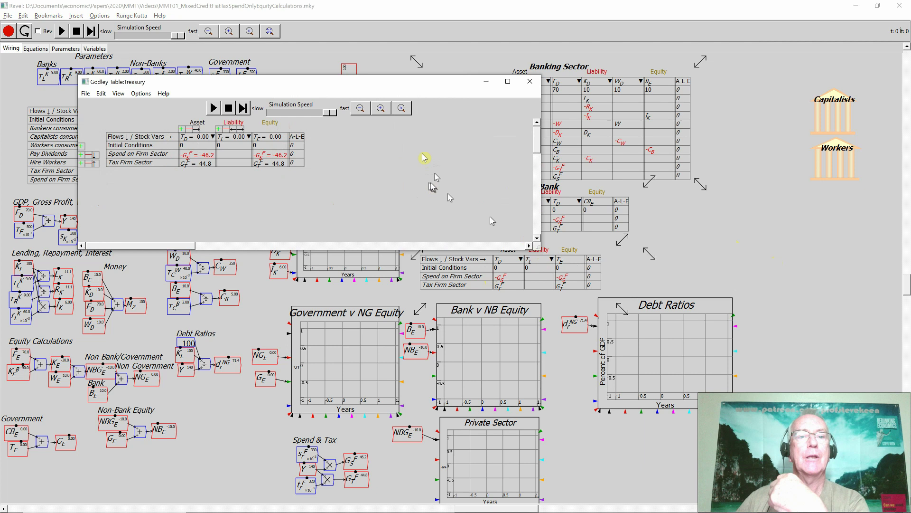
click(381, 108)
click(381, 108)
click(382, 108)
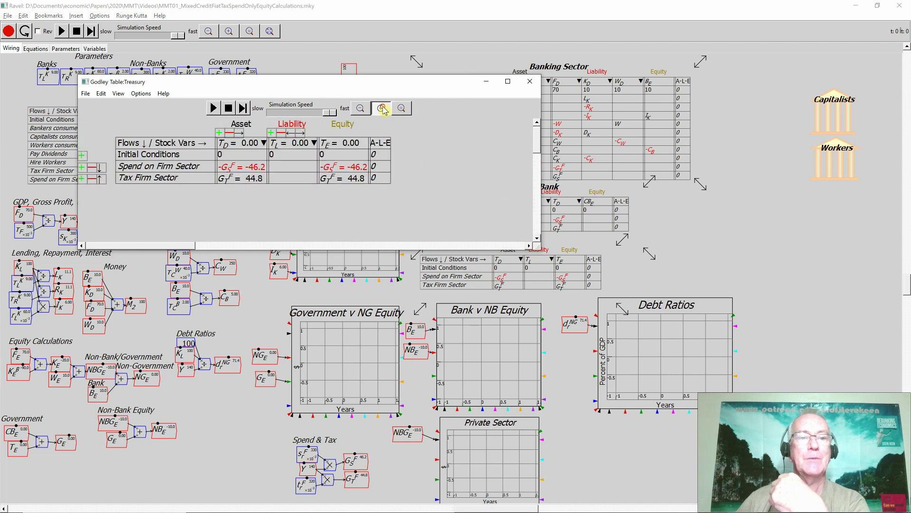
click(381, 108)
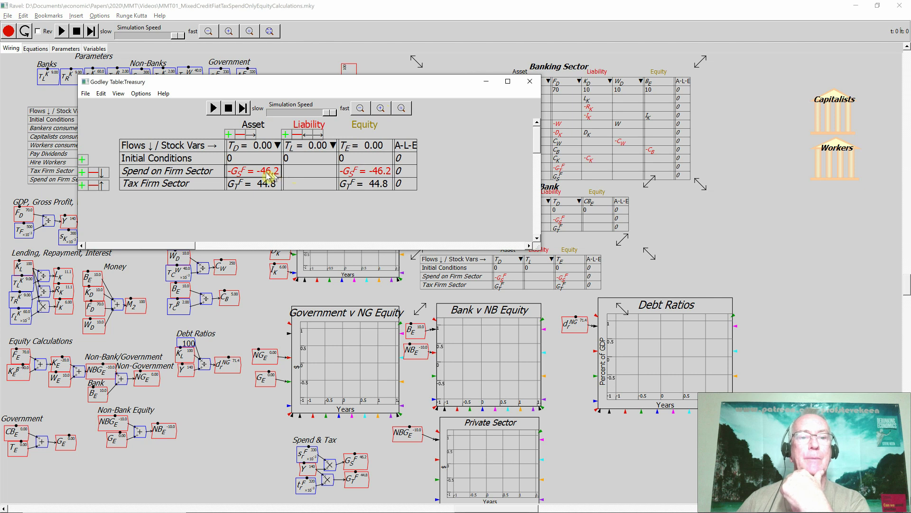
Run the simulation briefly to about 7.4 years, stop it, and zoom in once more.
click(214, 109)
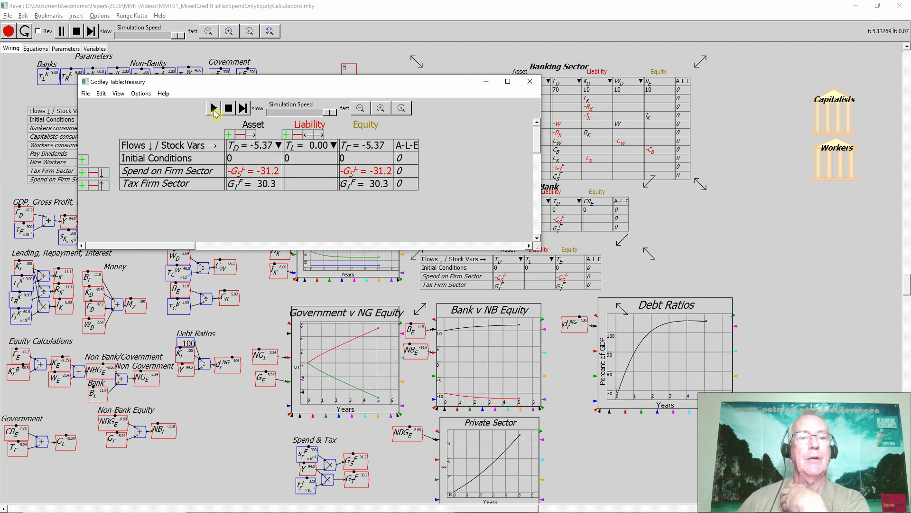
click(214, 110)
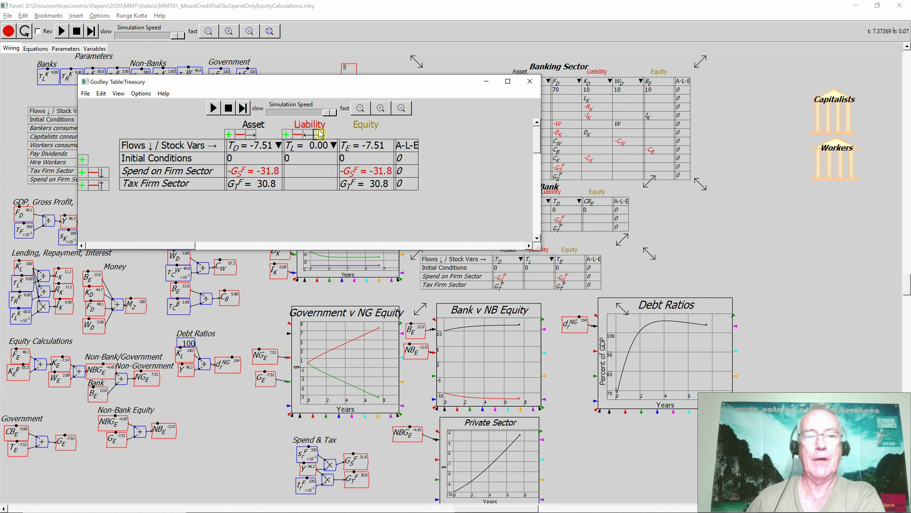
click(381, 109)
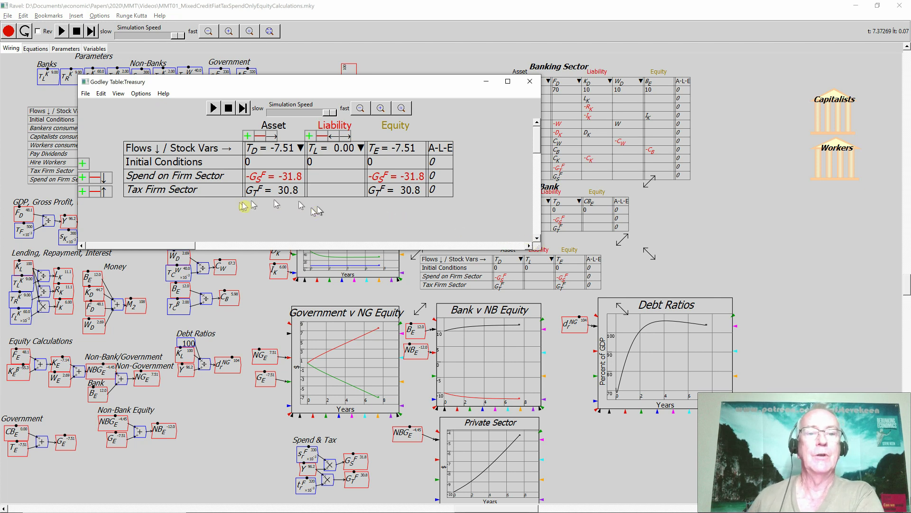
Add a flow row 'Treasury sell Bonds to Banks' below Tax Firm Sector and widen the window.
click(86, 195)
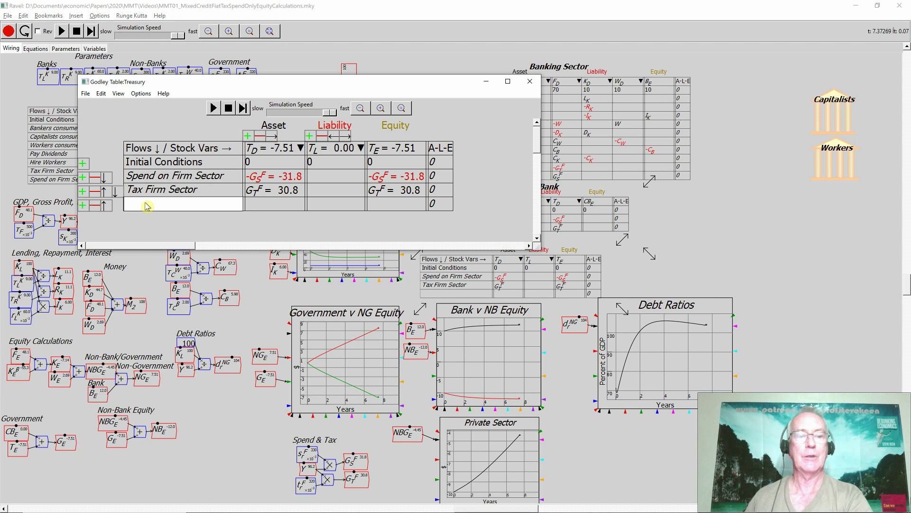
text(Selling)
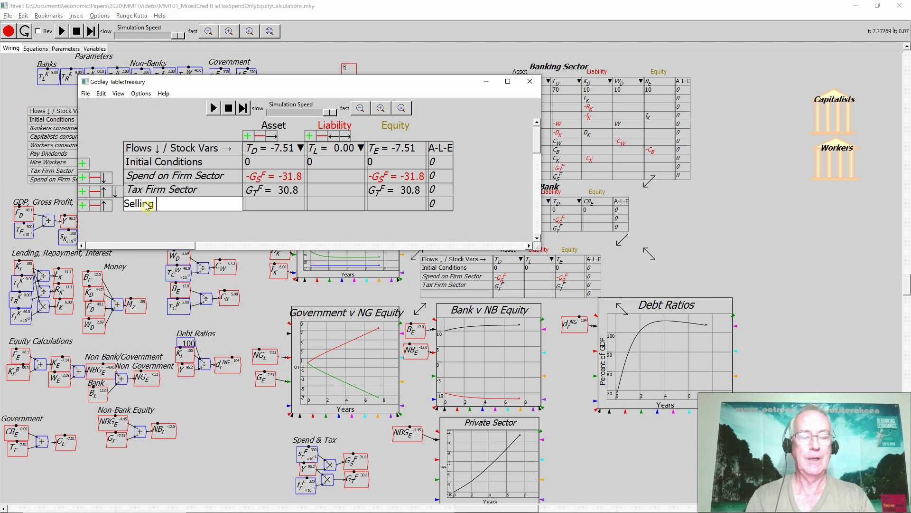
key(BackSpace)
key(BackSpace)
key(BackSpace)
key(BackSpace)
key(BackSpace)
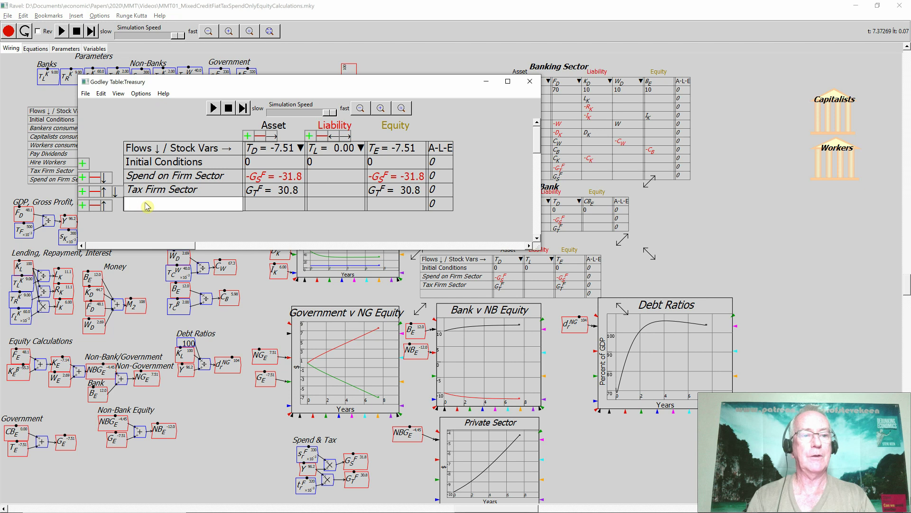
text(Treasury)
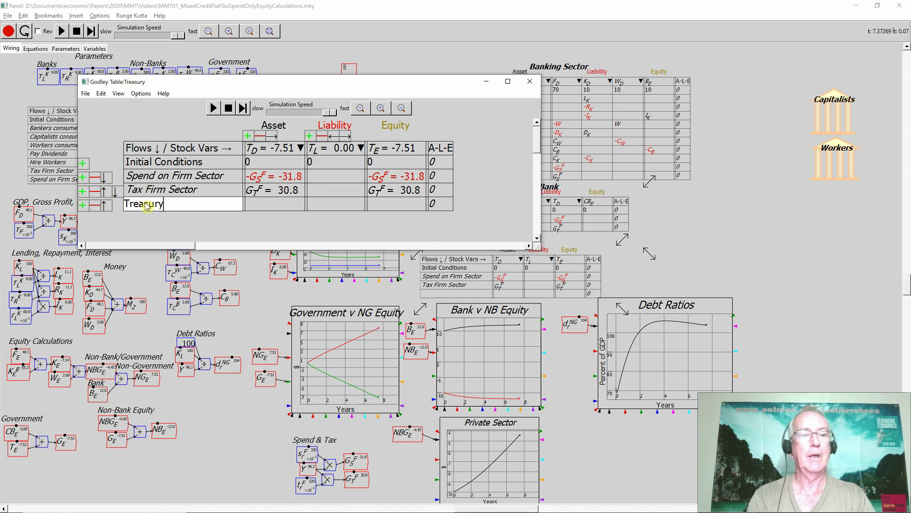
text( sell Bons)
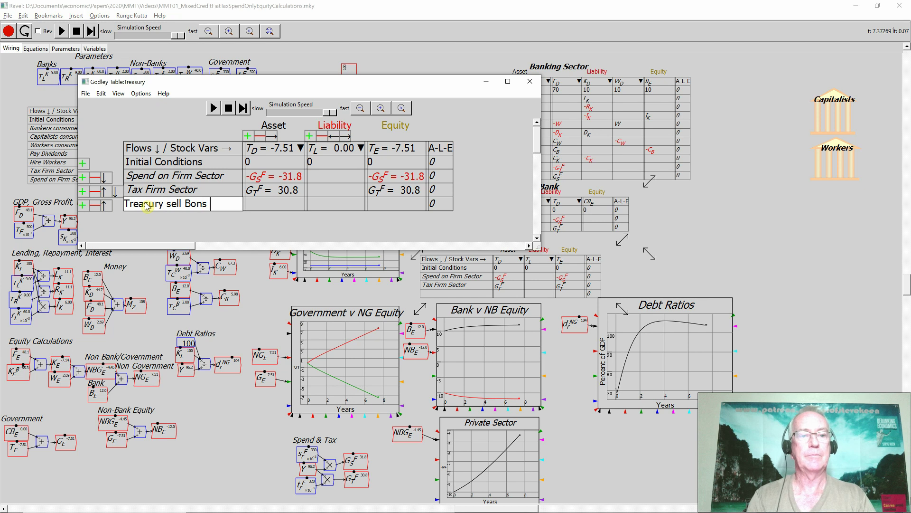
key(BackSpace)
text(ds to Banks)
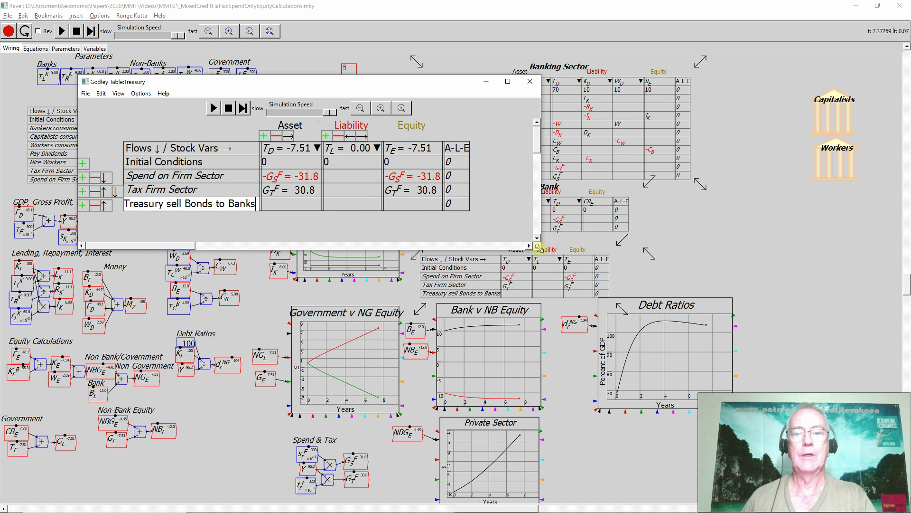
drag(538, 247, 717, 279)
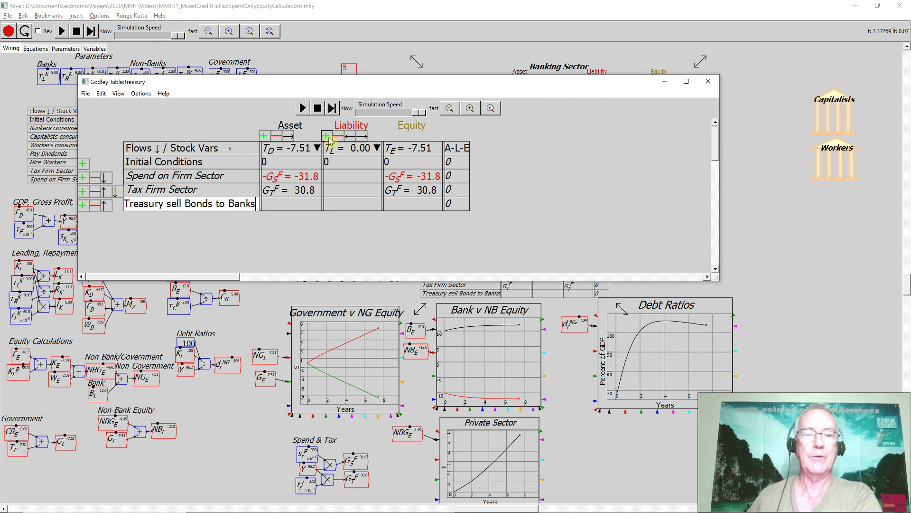
Add a new liability stock column named T_B to the Treasury table.
click(327, 136)
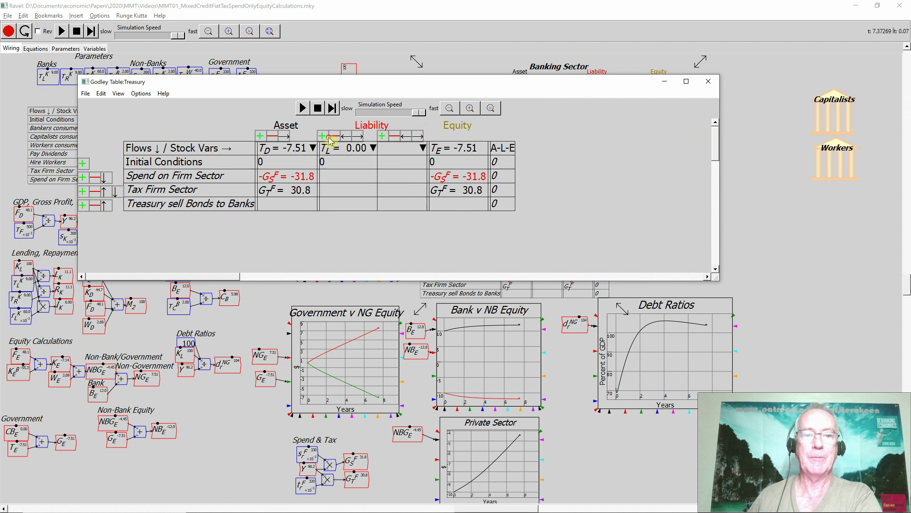
click(401, 152)
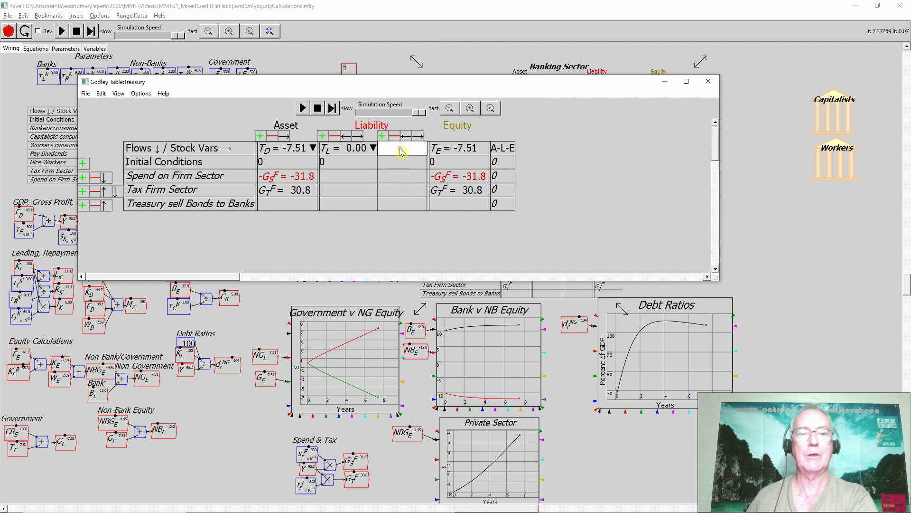
text(T_B)
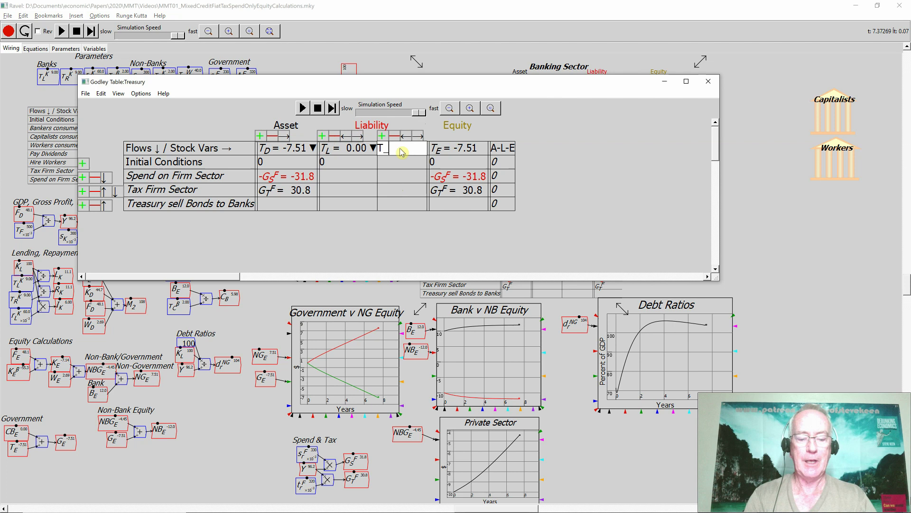
click(398, 242)
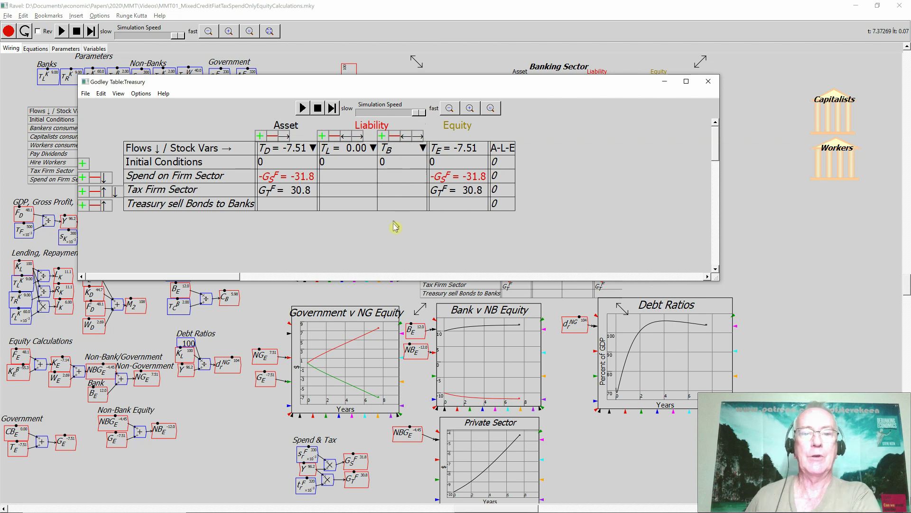
Enter G_B^B under both T_B and T_D in the bond-sale row.
click(389, 207)
click(389, 207)
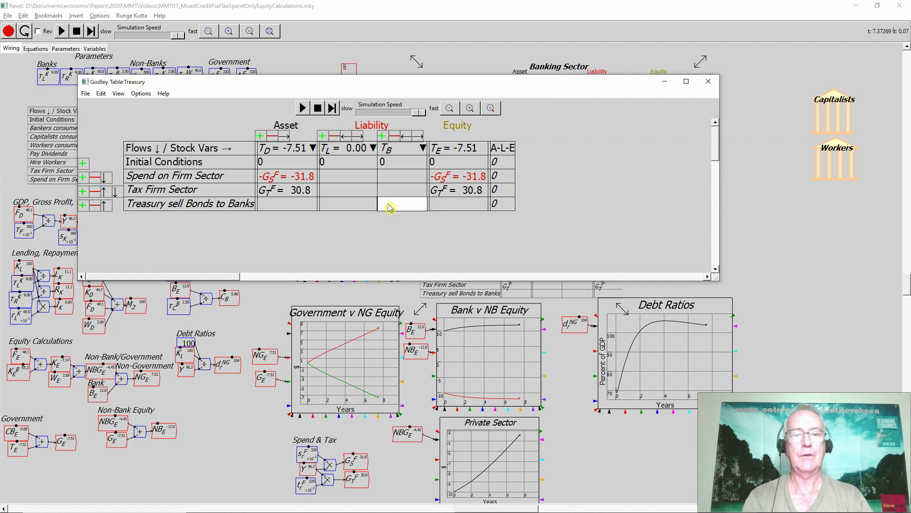
text(G)
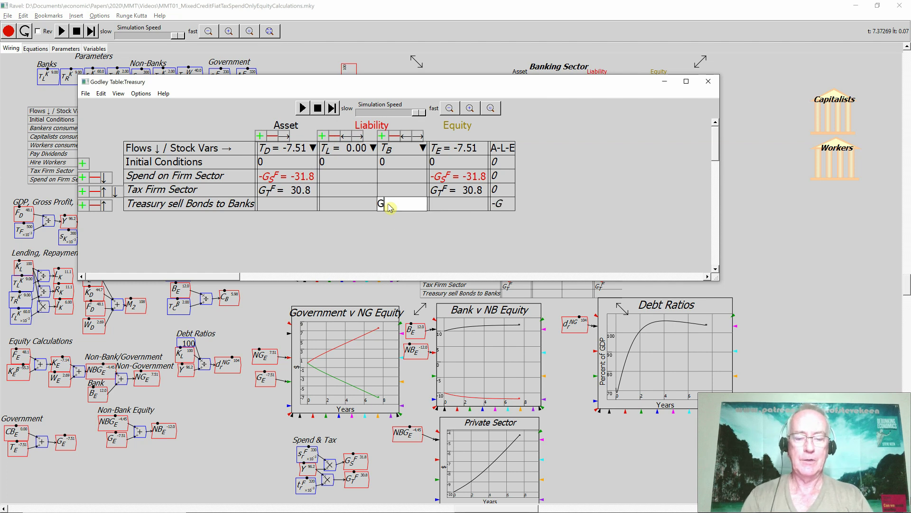
text(_B^B)
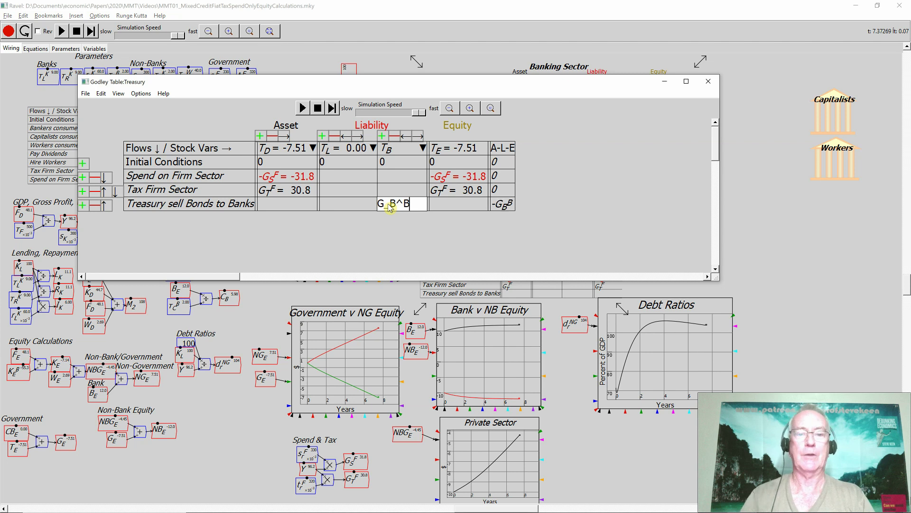
click(395, 245)
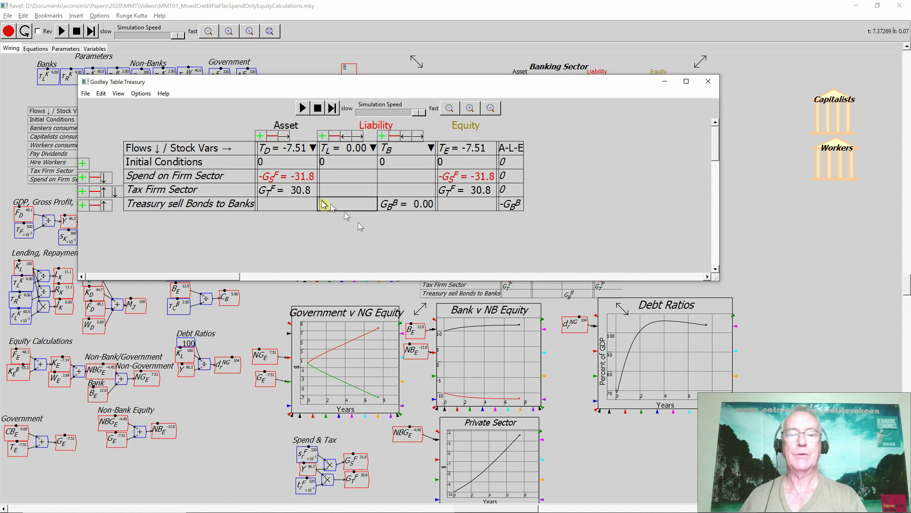
click(283, 204)
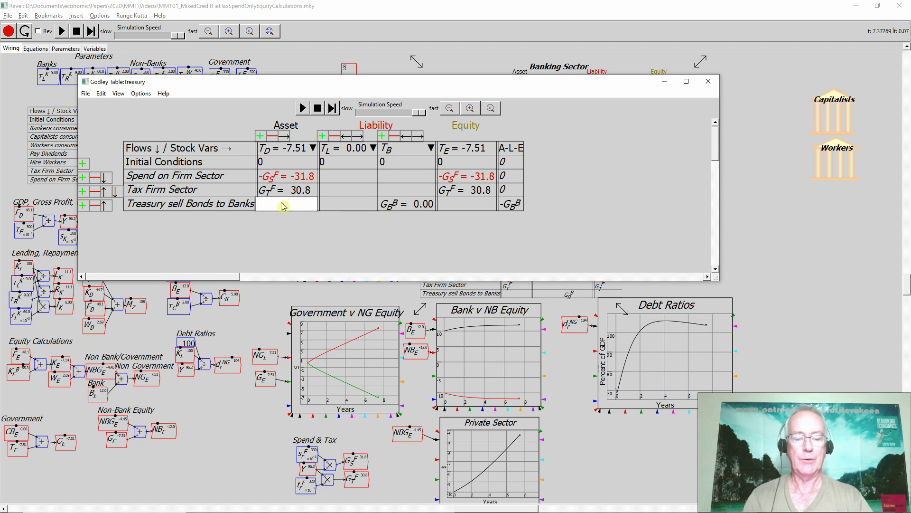
text(G_B^B)
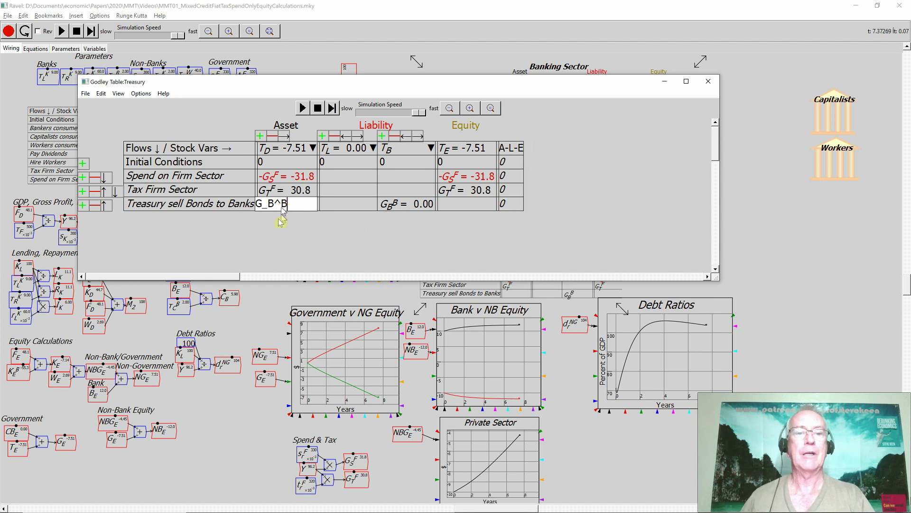
click(278, 241)
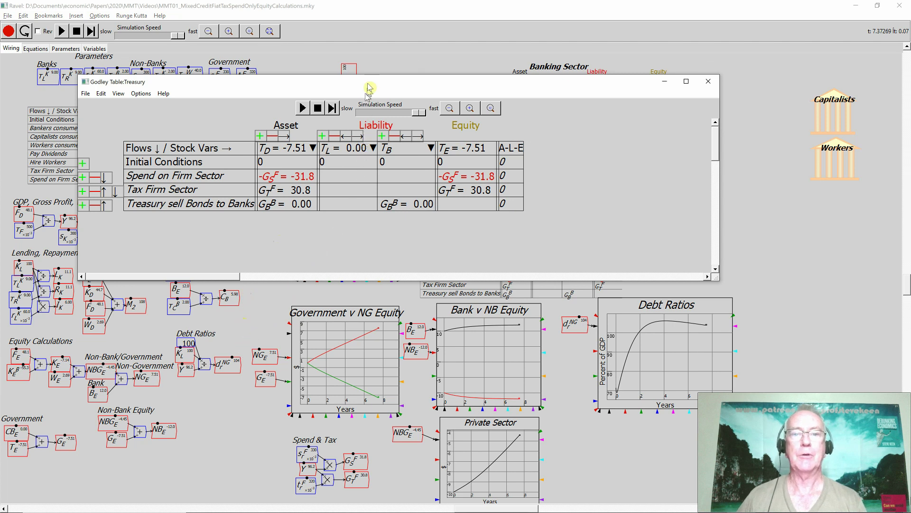
Move the Treasury window down, then open the Banking Sector table enlarged and zoomed in twice.
drag(370, 83, 374, 97)
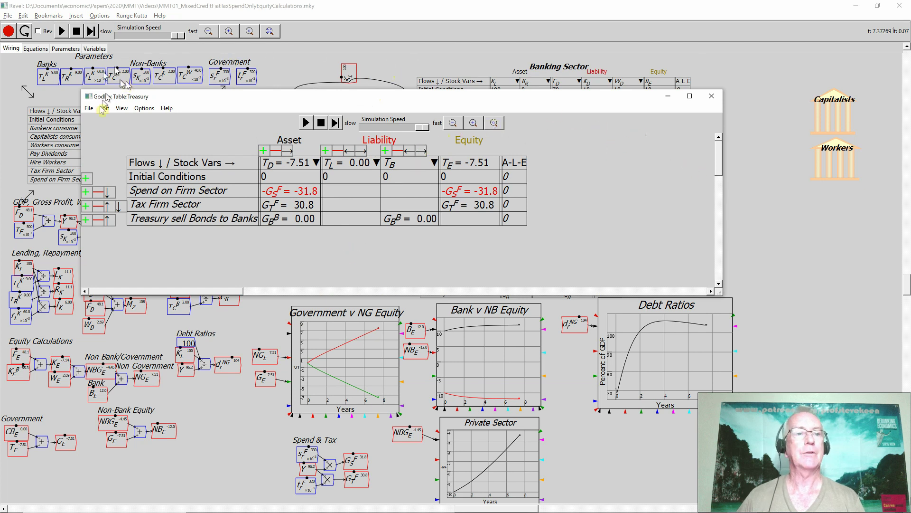
drag(245, 104, 268, 353)
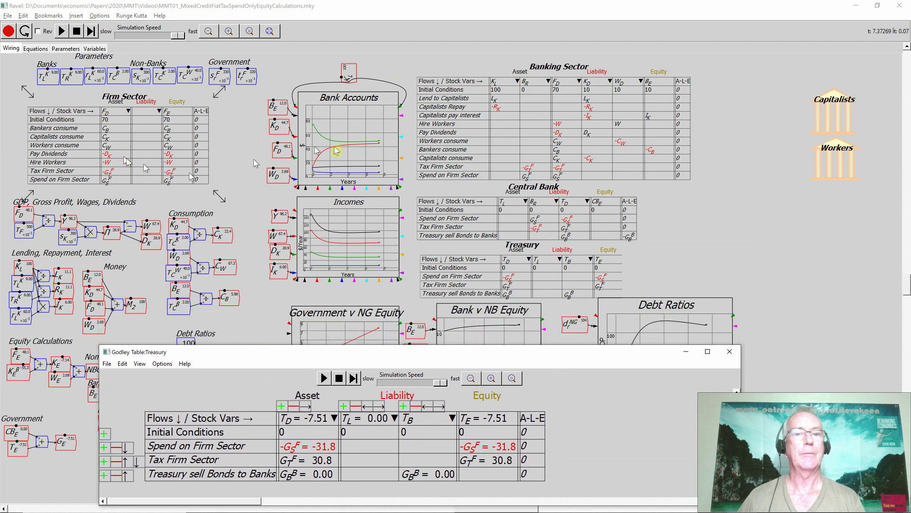
double_click(520, 132)
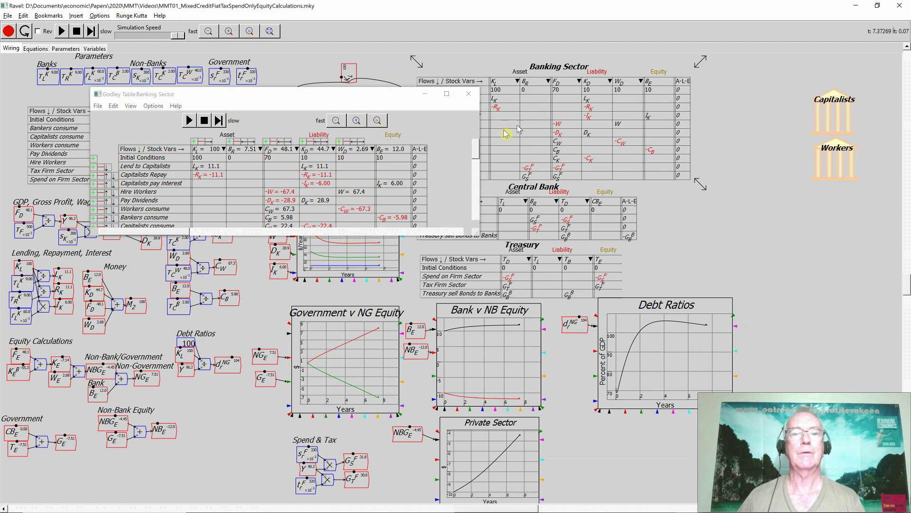
drag(479, 234, 643, 329)
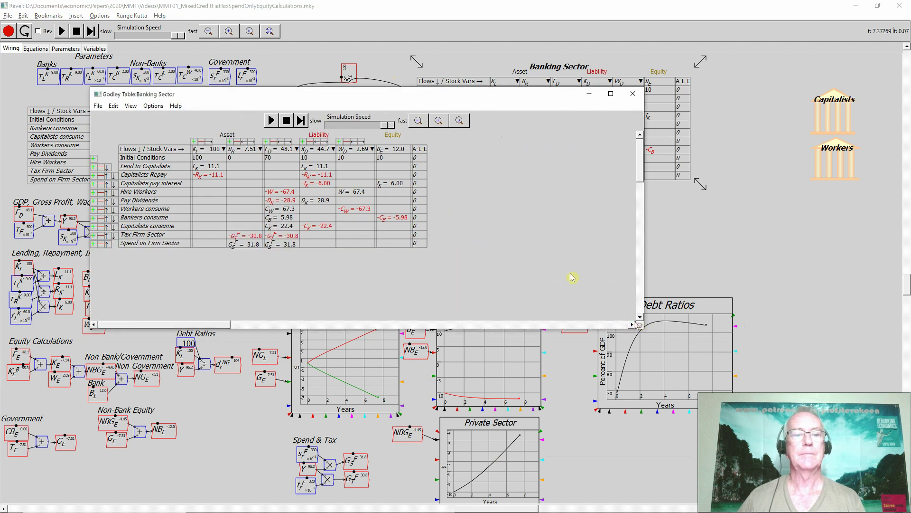
click(438, 120)
click(438, 120)
click(438, 121)
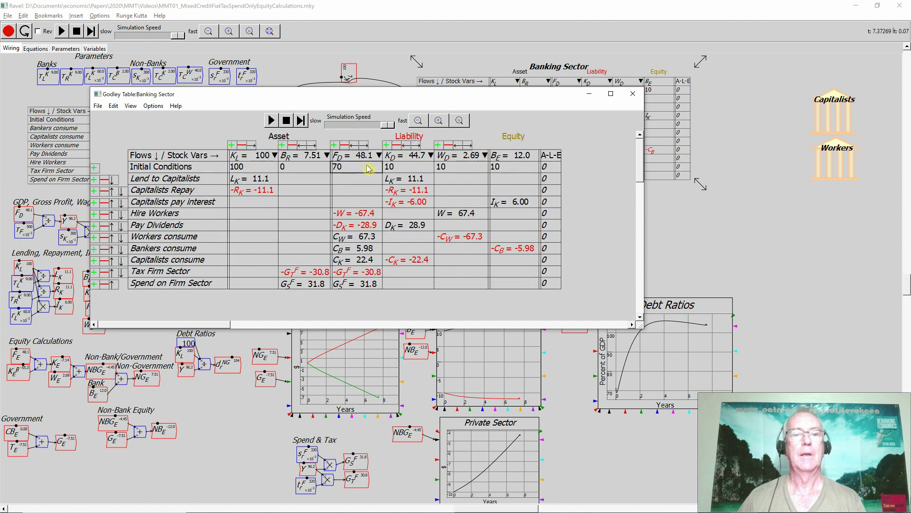
Add a T_B asset column after B_R in the Banking Sector table.
click(282, 145)
click(369, 156)
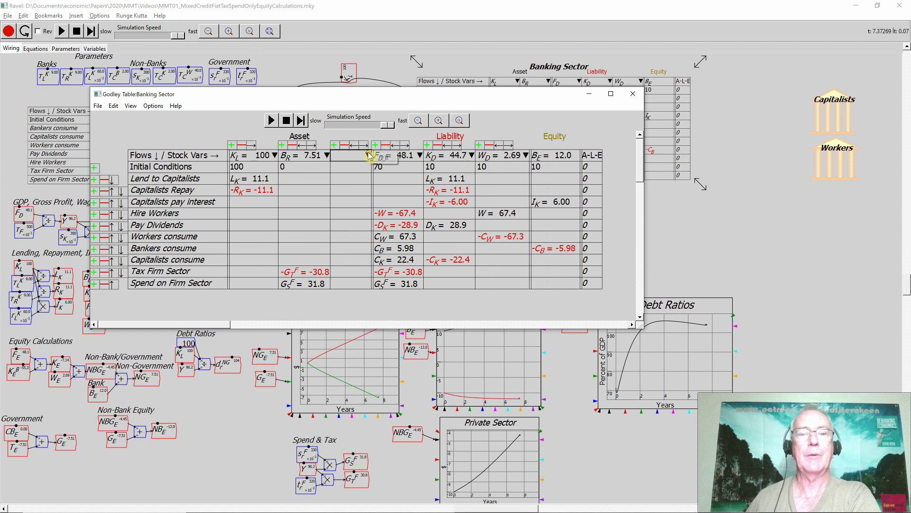
click(382, 159)
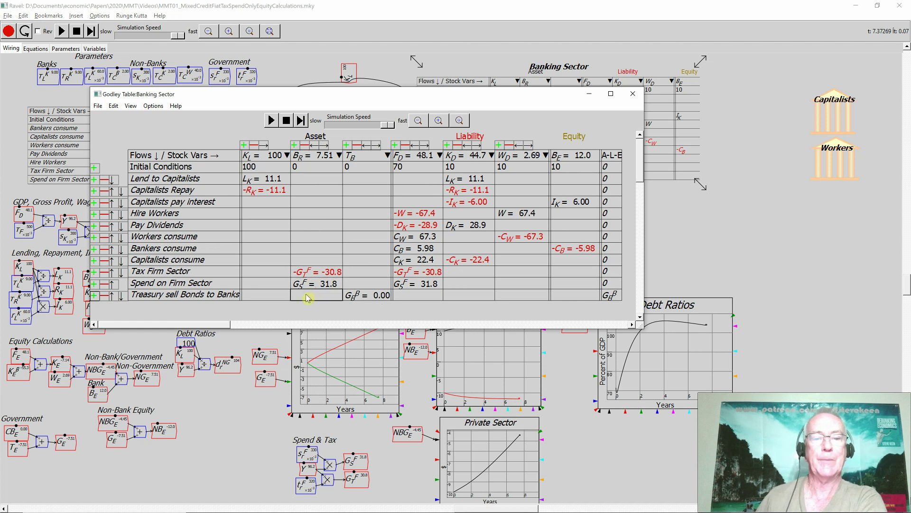
Enter -G_B^B under B_R in the Treasury sell Bonds to Banks row.
click(308, 298)
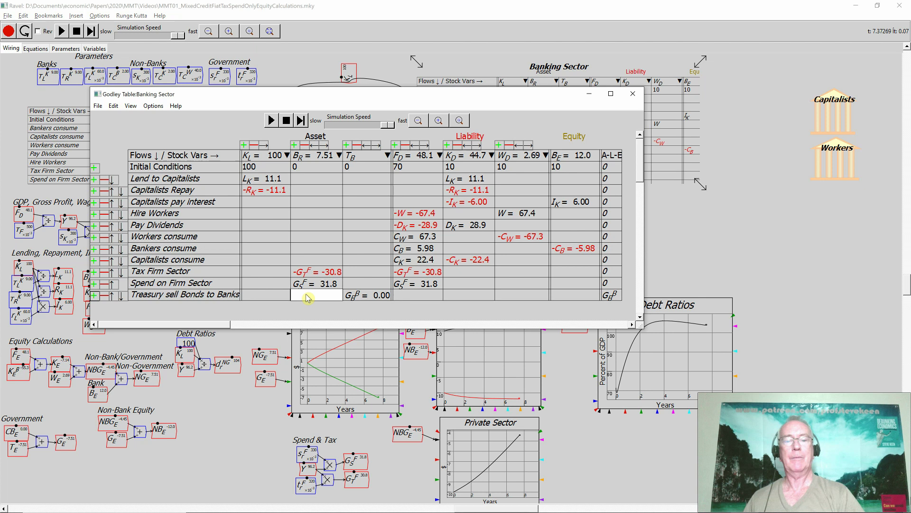
text(-)
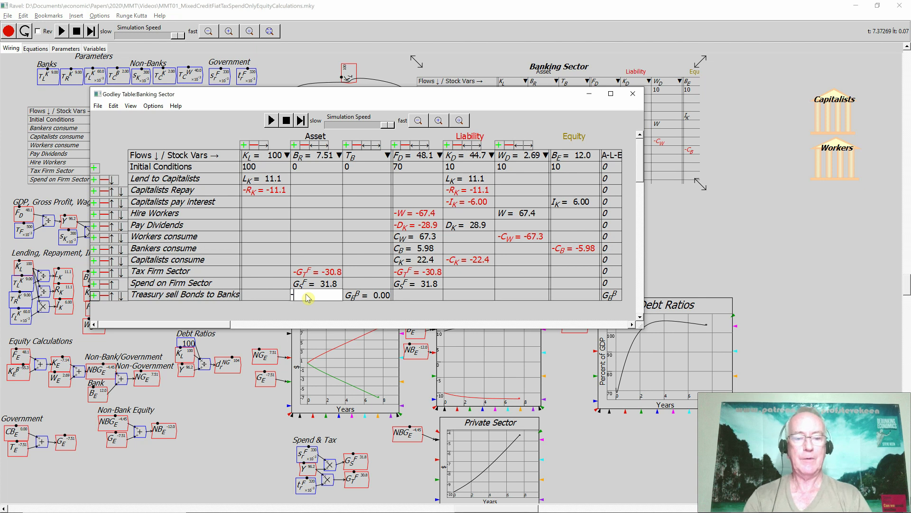
text(G)
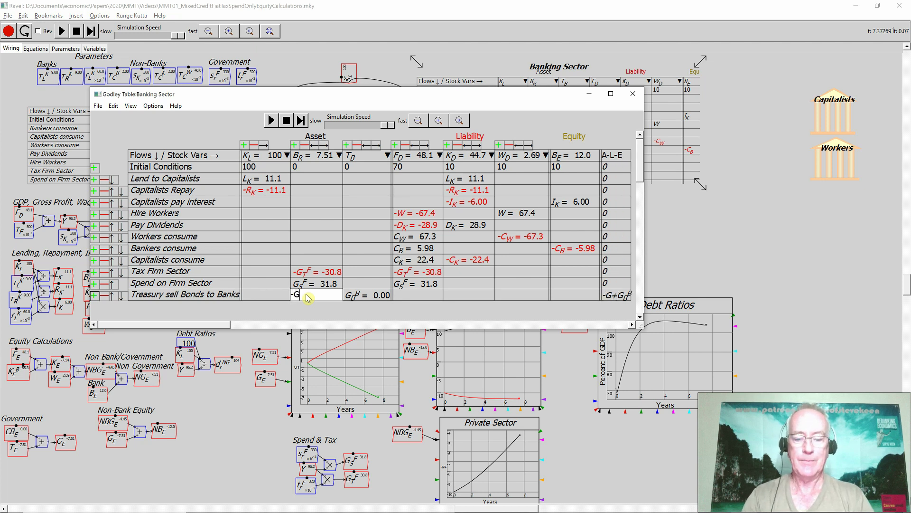
text(_B^B)
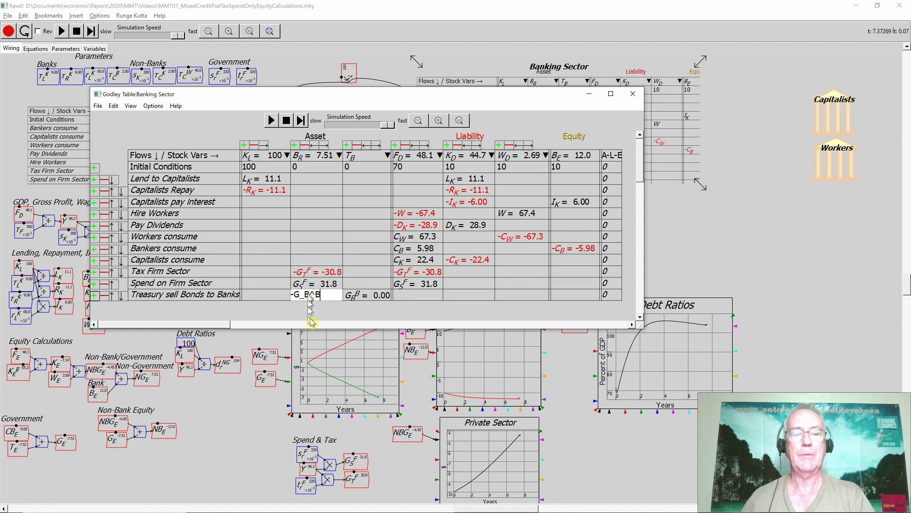
click(311, 317)
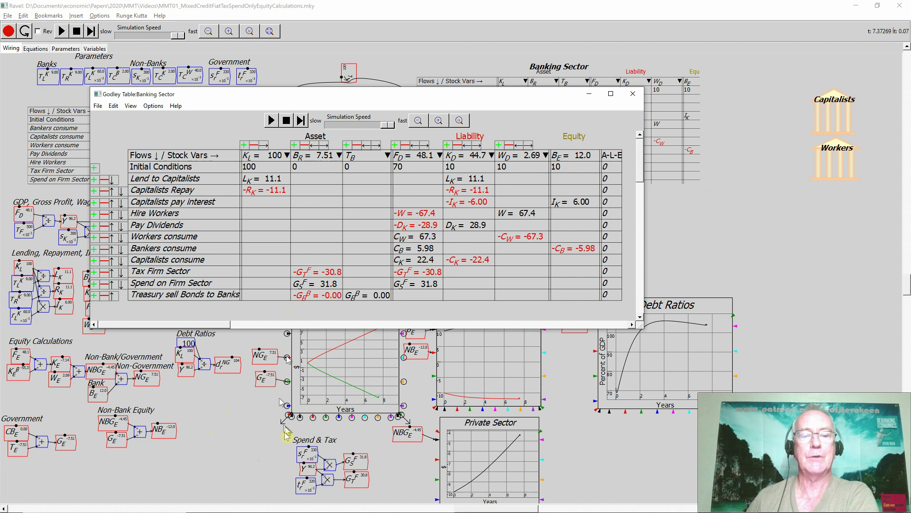
Close the Banking Sector window, shift the Spend & Tax group left, and name a new variable G_D.
click(334, 486)
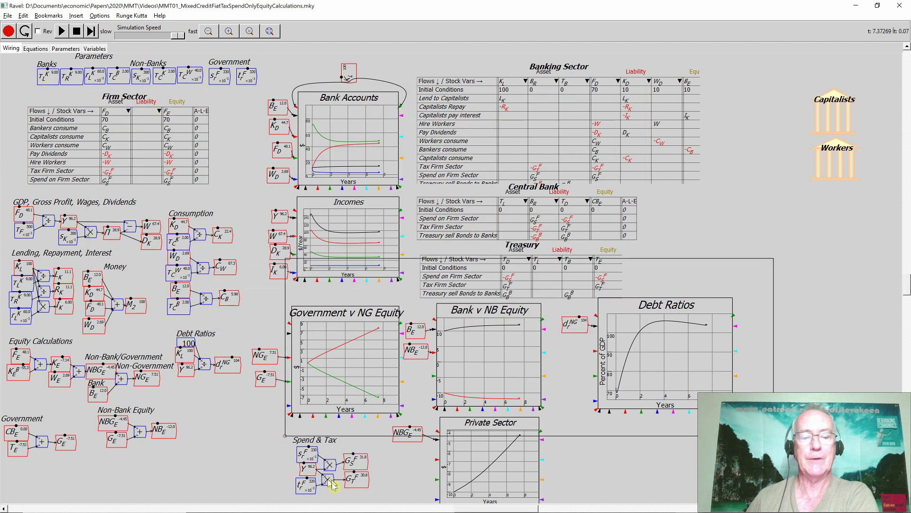
click(334, 486)
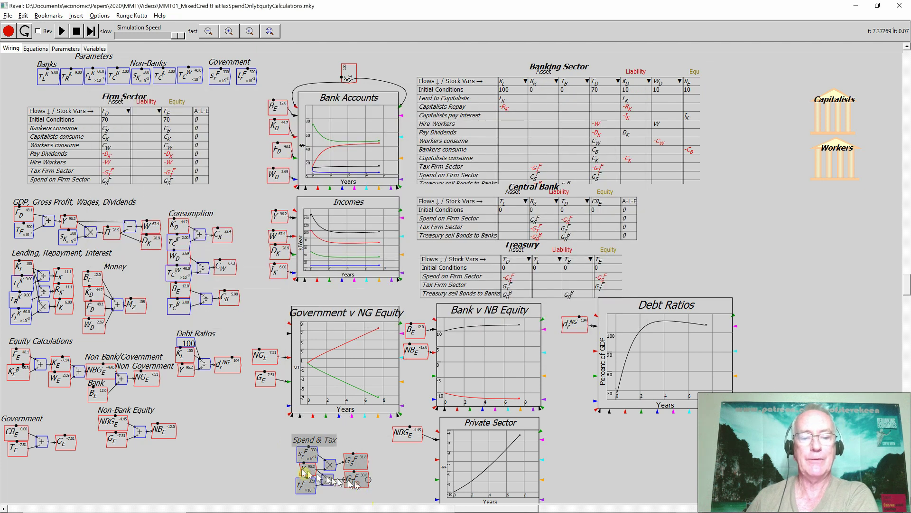
drag(356, 485, 271, 482)
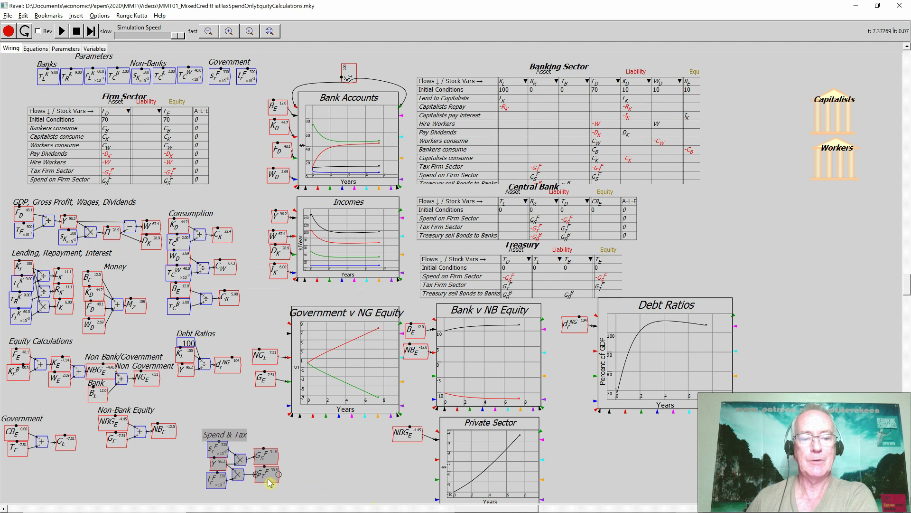
click(309, 472)
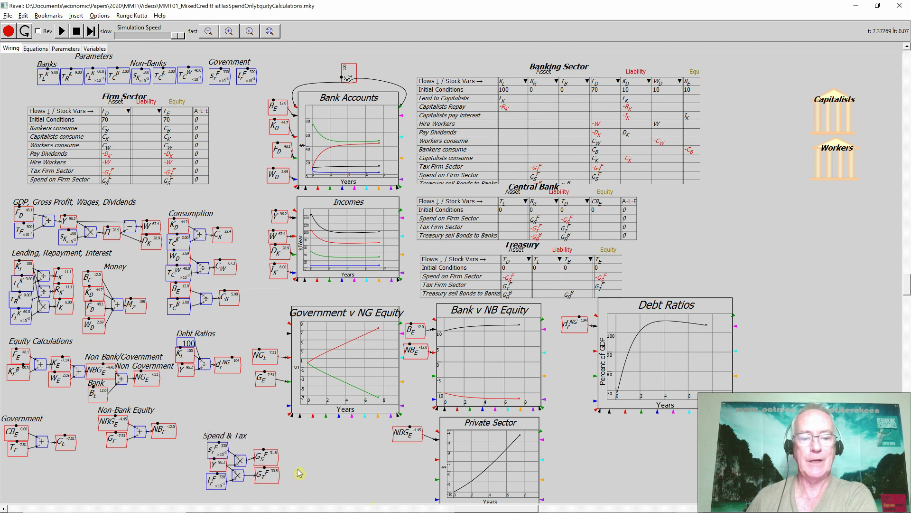
key(minus)
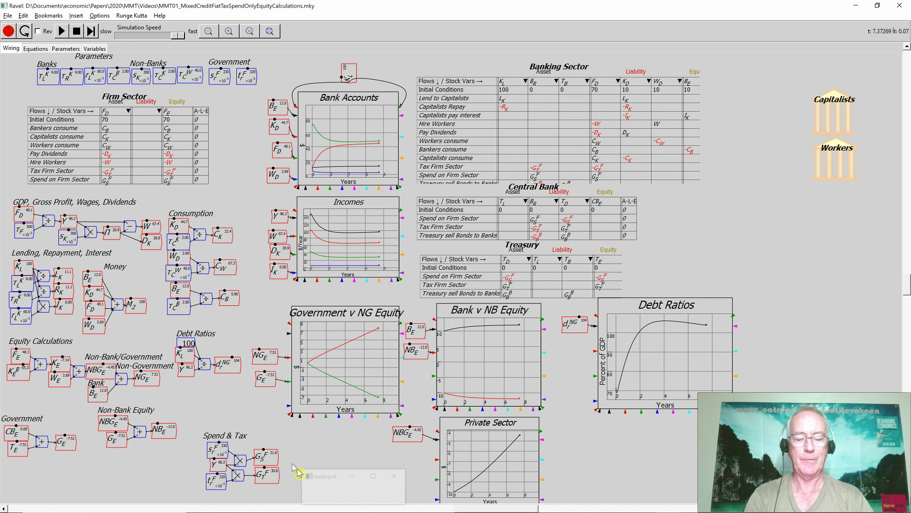
text(G_D)
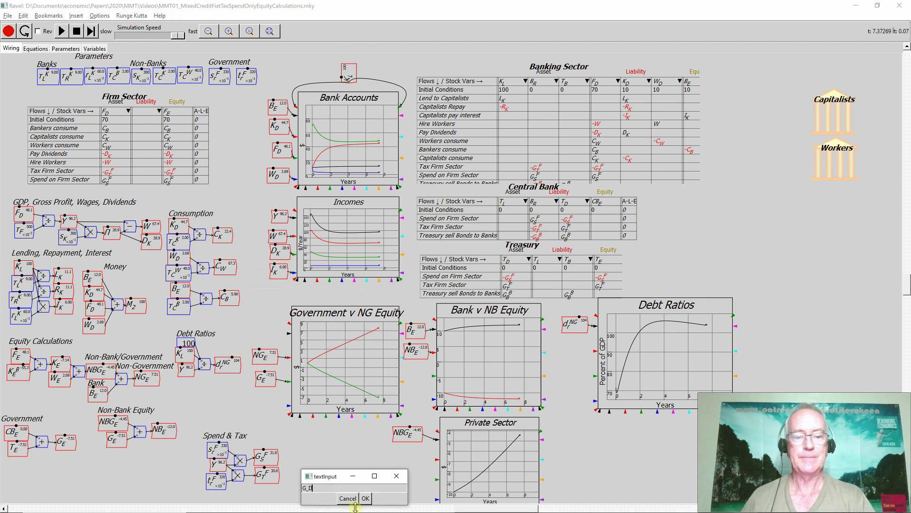
Place G_D beside the Spend & Tax outputs and wire G_S^F into a new subtraction operator.
click(365, 498)
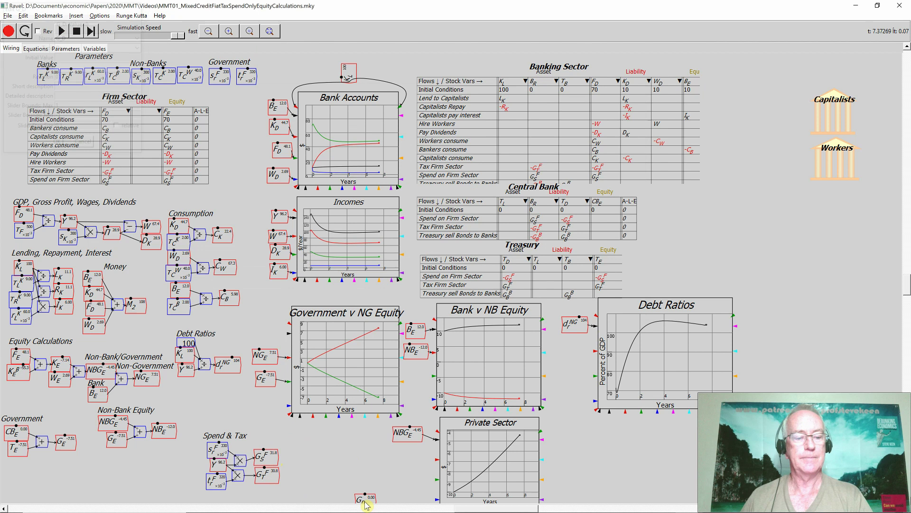
drag(367, 505, 297, 470)
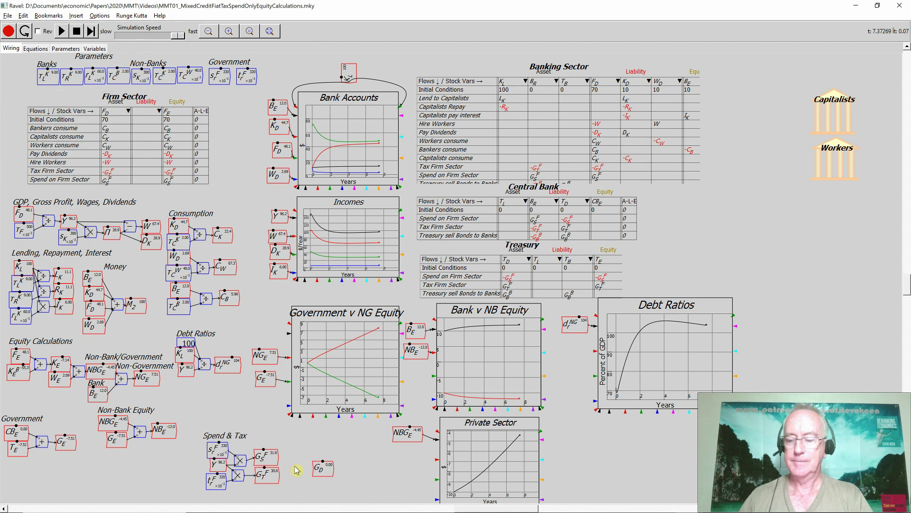
key(minus)
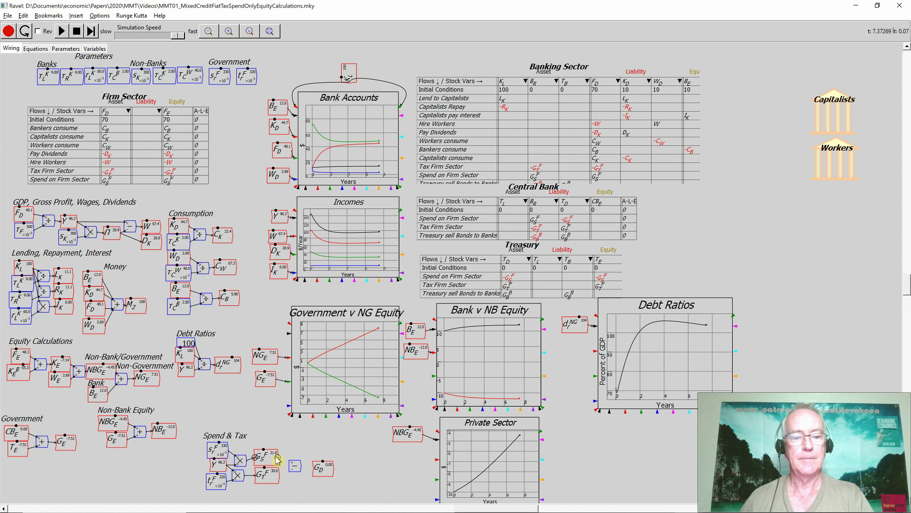
mouse_move(277, 460)
mouse_down()
mouse_move(291, 463)
mouse_move(284, 472)
mouse_move(316, 468)
mouse_move(309, 468)
mouse_up()
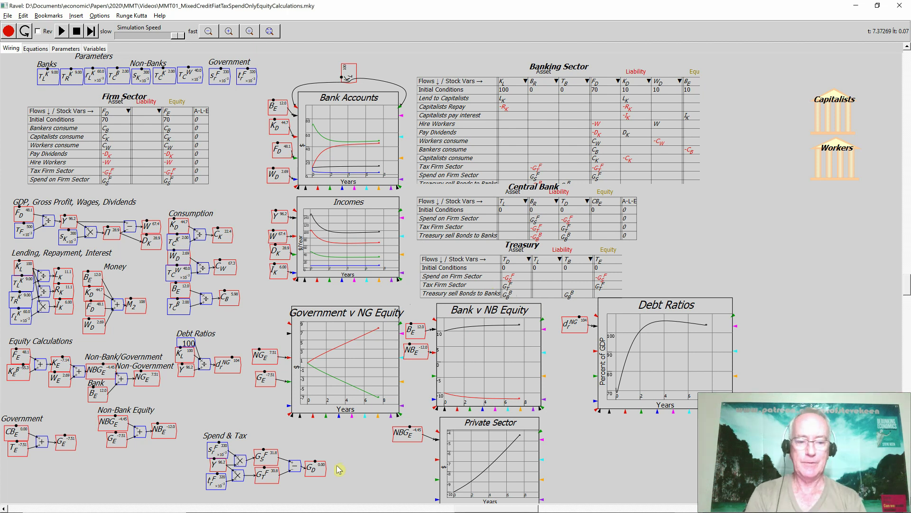
Create a G_B^B variable below G_D and wire G_D's output into it.
text(G_B)
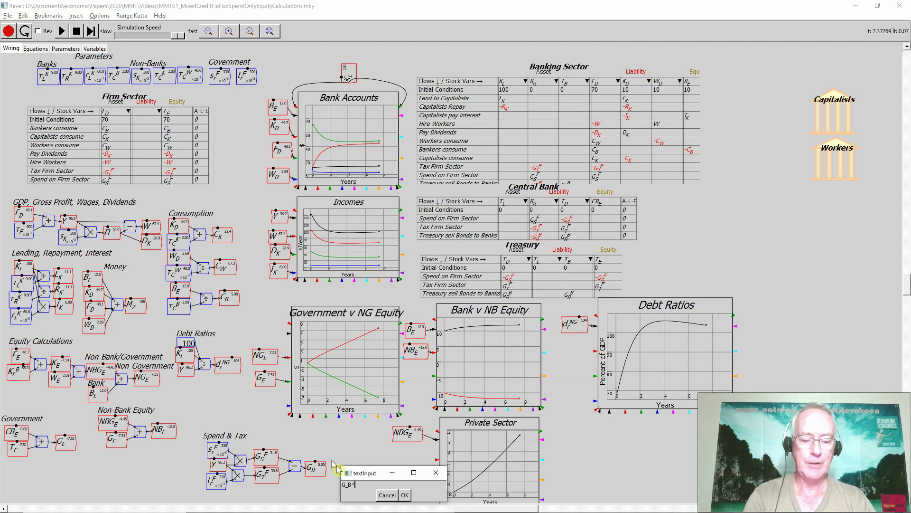
text(^B)
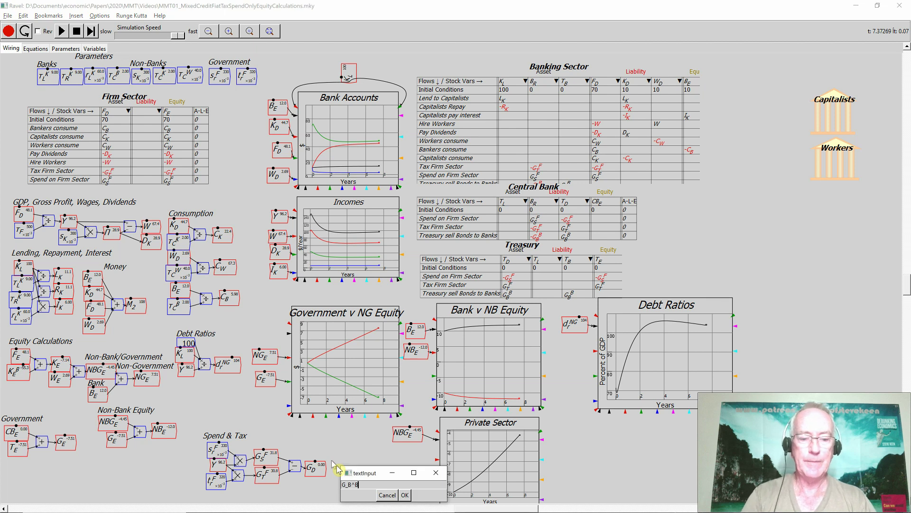
click(405, 495)
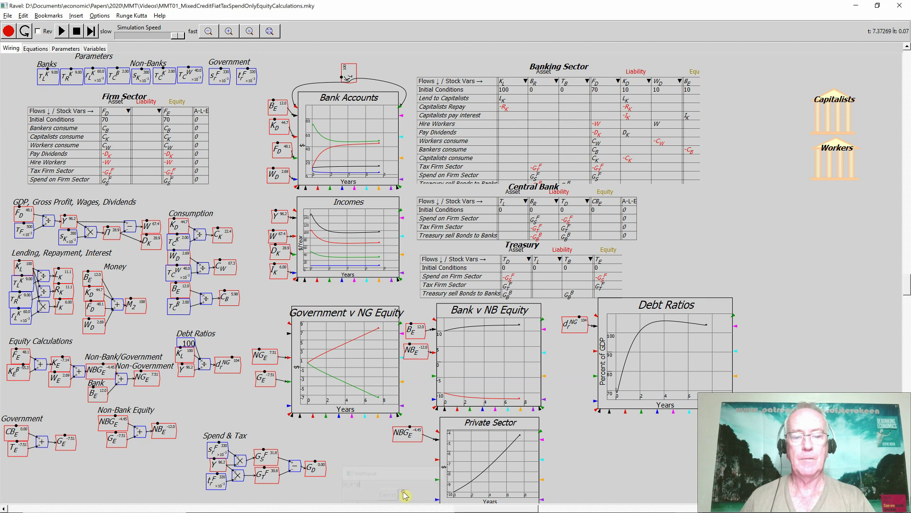
key(Return)
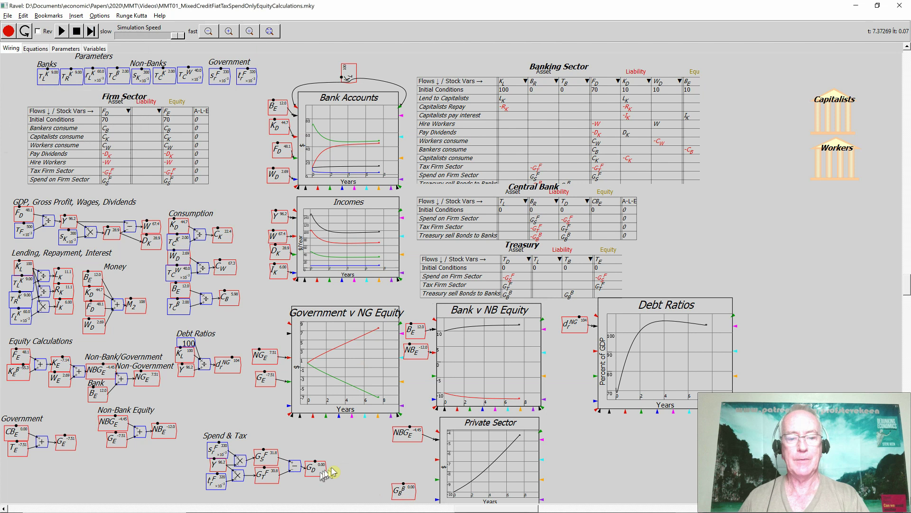
drag(325, 468, 345, 478)
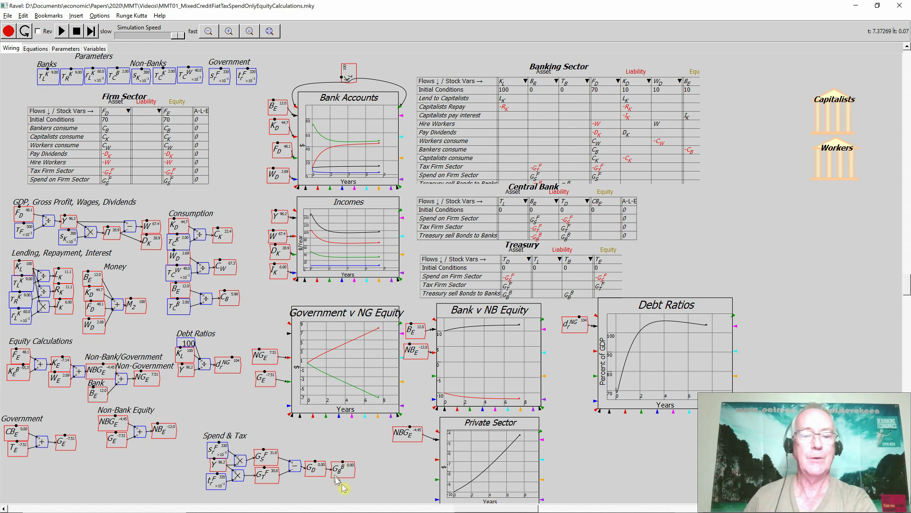
Open the Treasury table in its own window, run the model until T_B reaches 23.5, then reset.
double_click(508, 266)
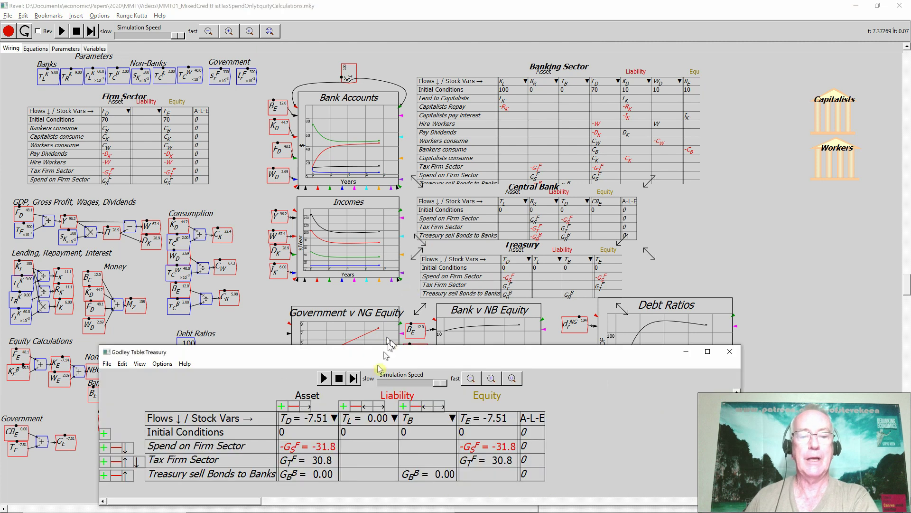
drag(378, 362, 383, 184)
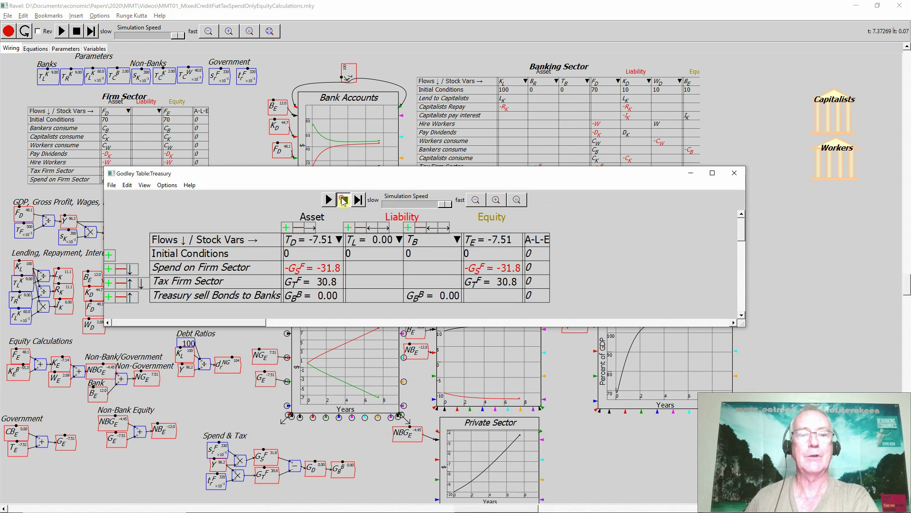
click(344, 200)
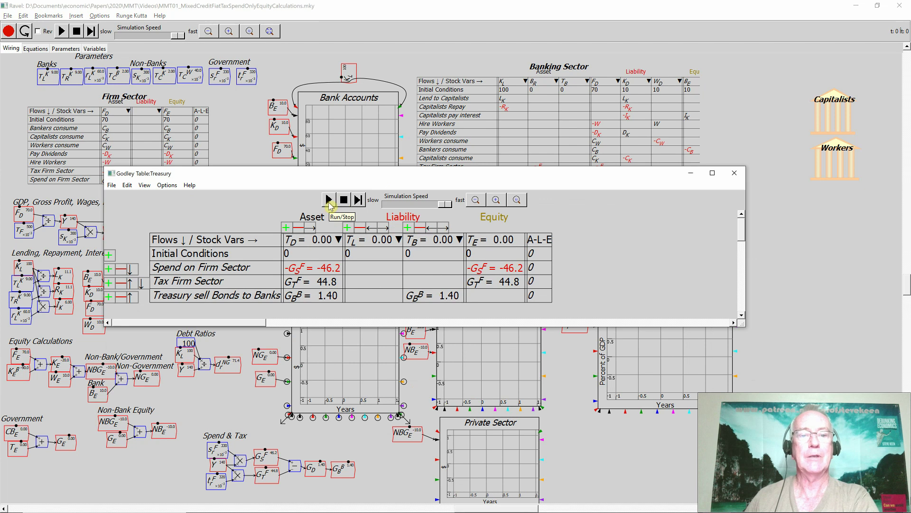
click(330, 204)
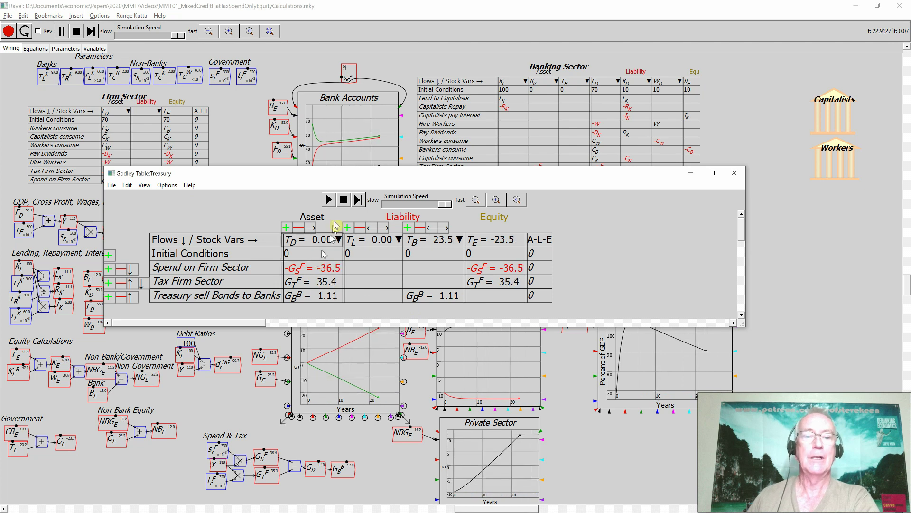
click(342, 200)
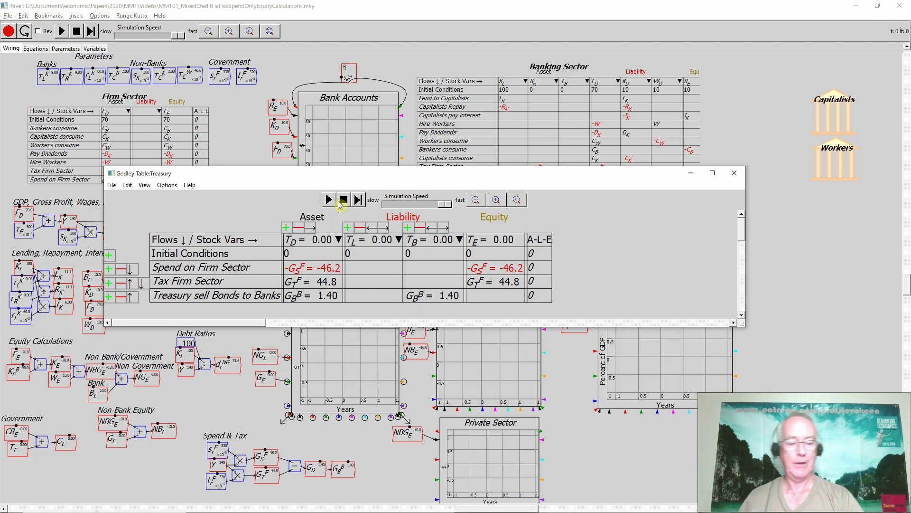
Switch to Chrome and search Google for 'st louis fred' in a new tab.
key(alt+Tab)
key(alt+Tab)
key(alt+Tab)
key(alt+Tab)
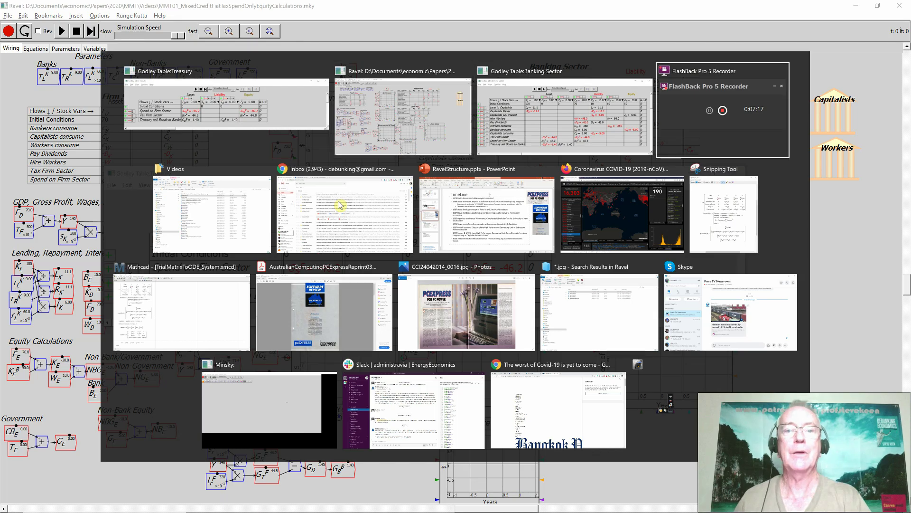
click(339, 205)
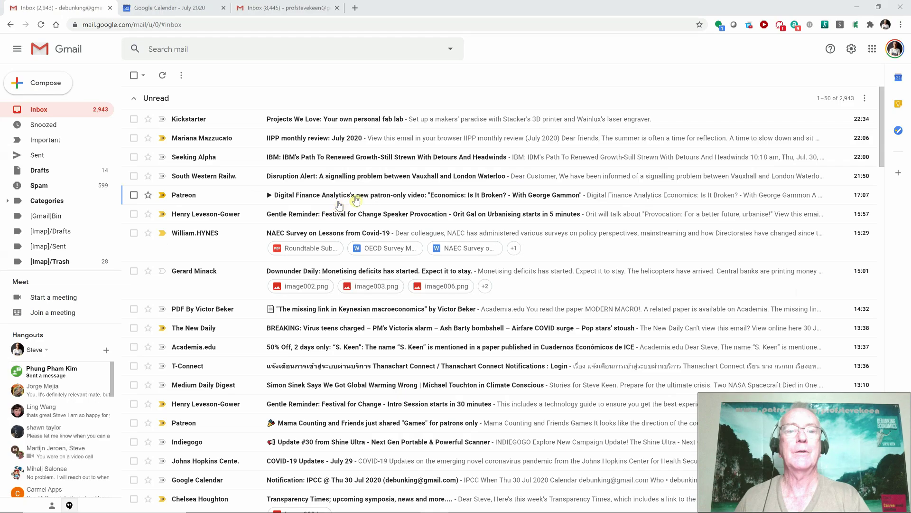
click(355, 8)
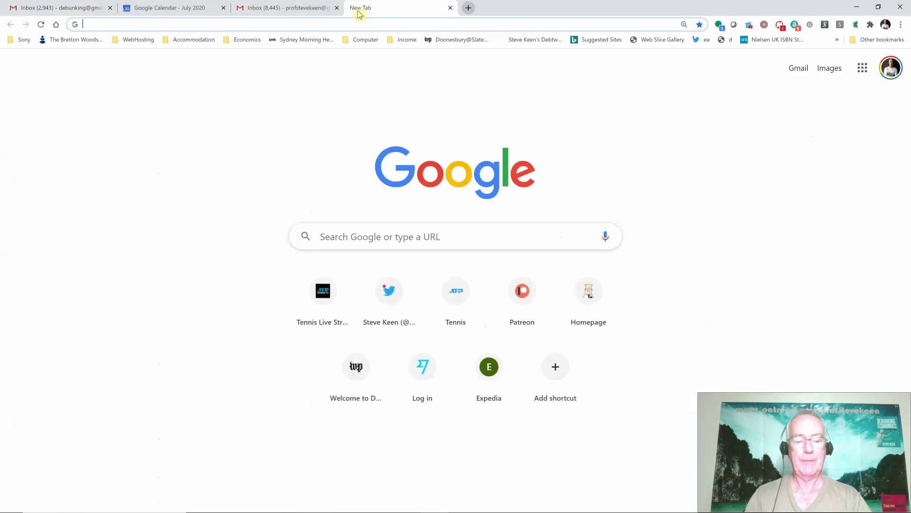
text(st)
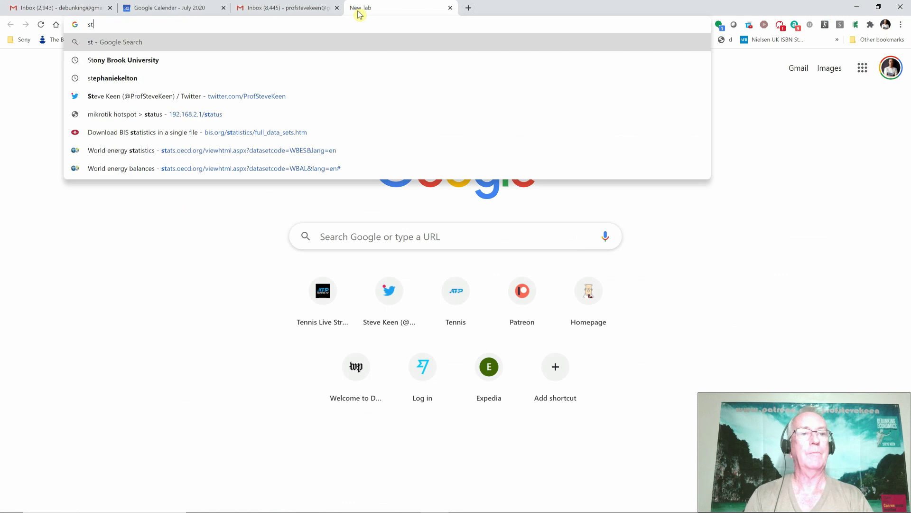
text( louis)
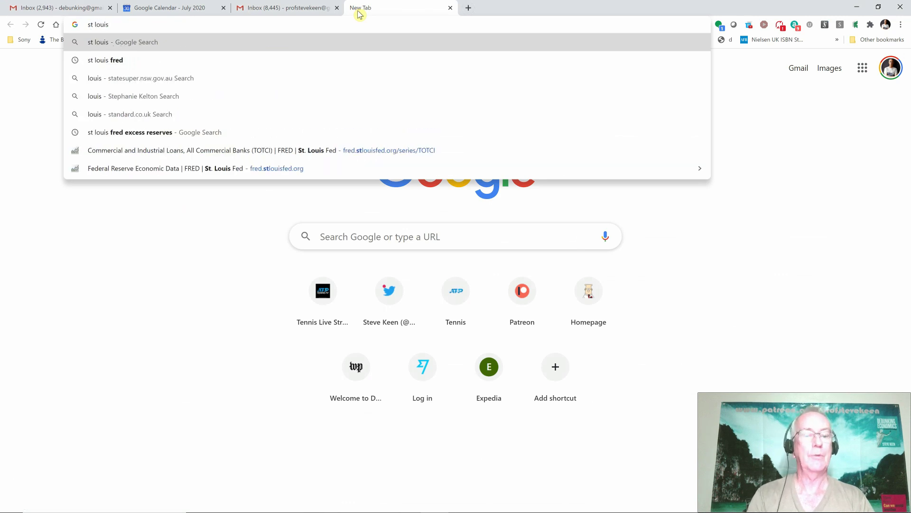
key(Down)
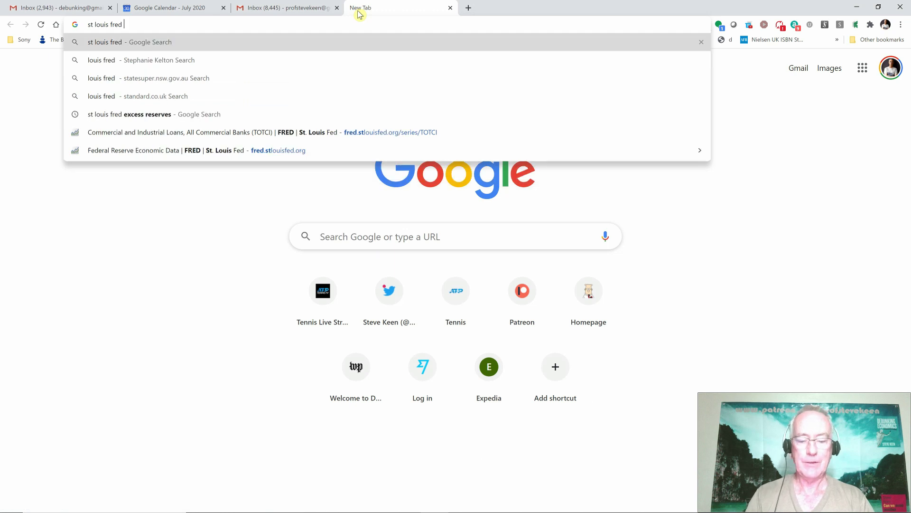
key(Return)
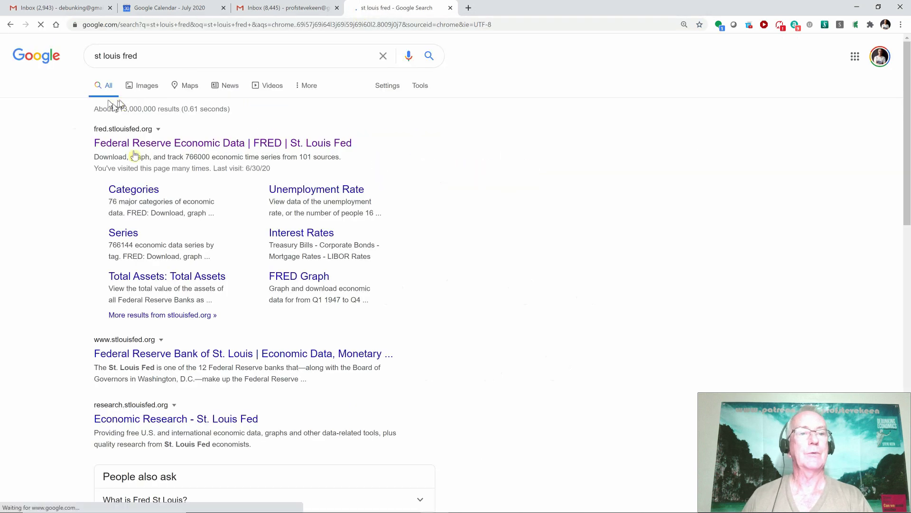
Go to the FRED site and search its series for 'treasury account at federal reserve'.
click(167, 142)
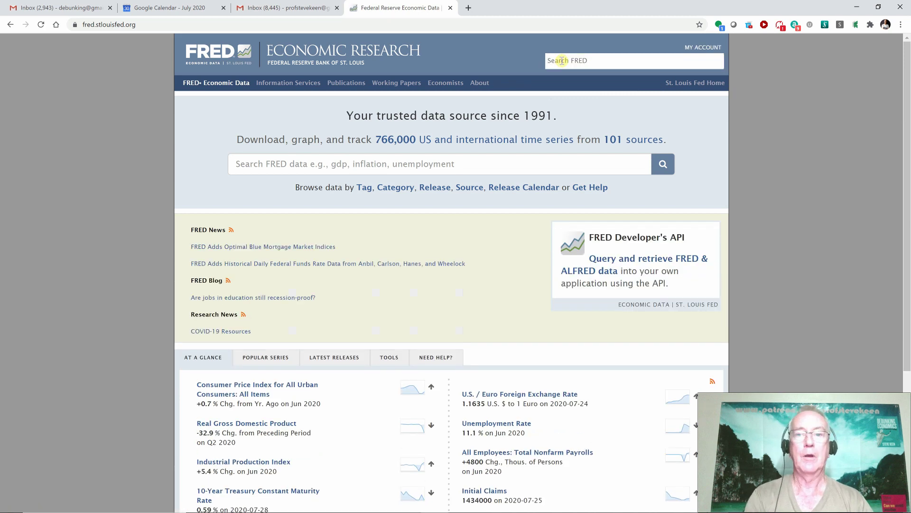
scroll(561, 61, down, 4)
scroll(562, 63, up, 4)
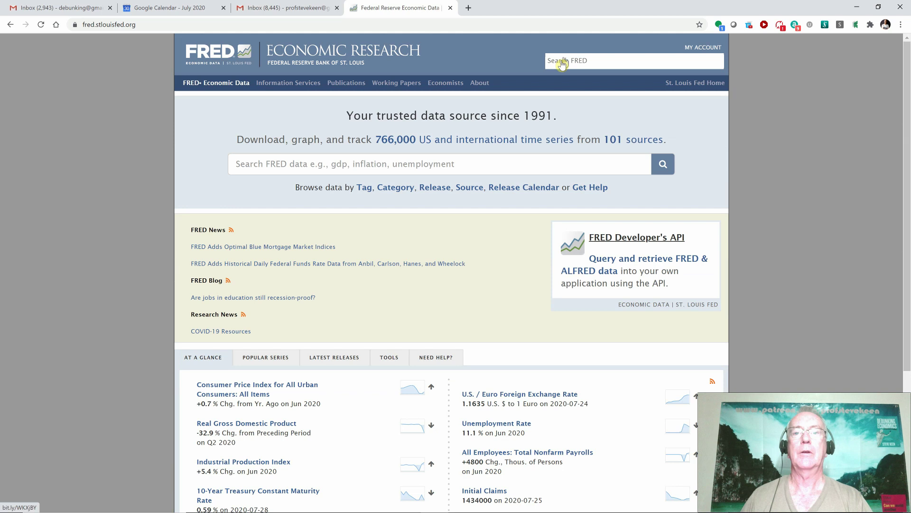
click(560, 61)
text(tre)
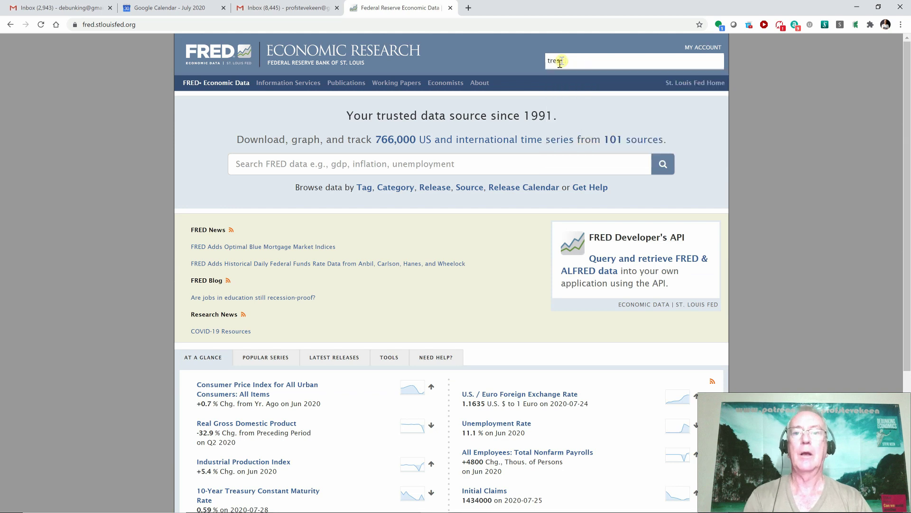
text(asury account)
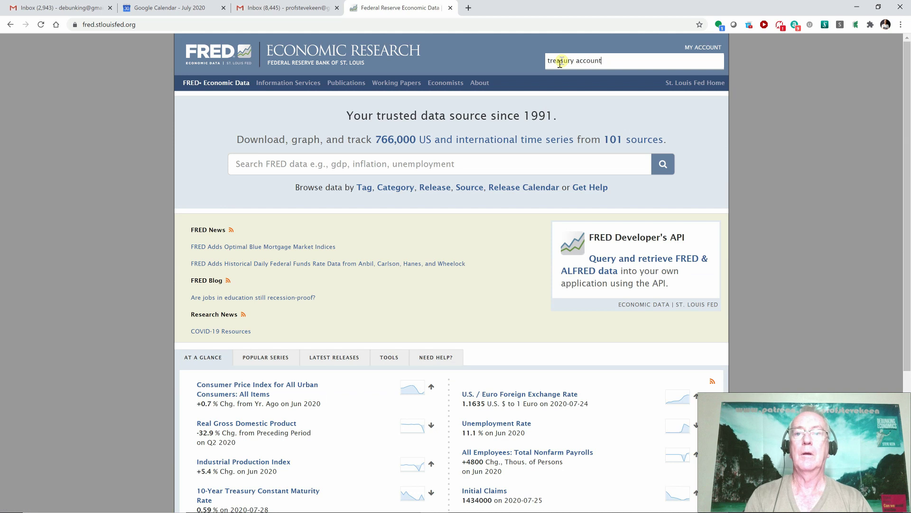
text( at federa)
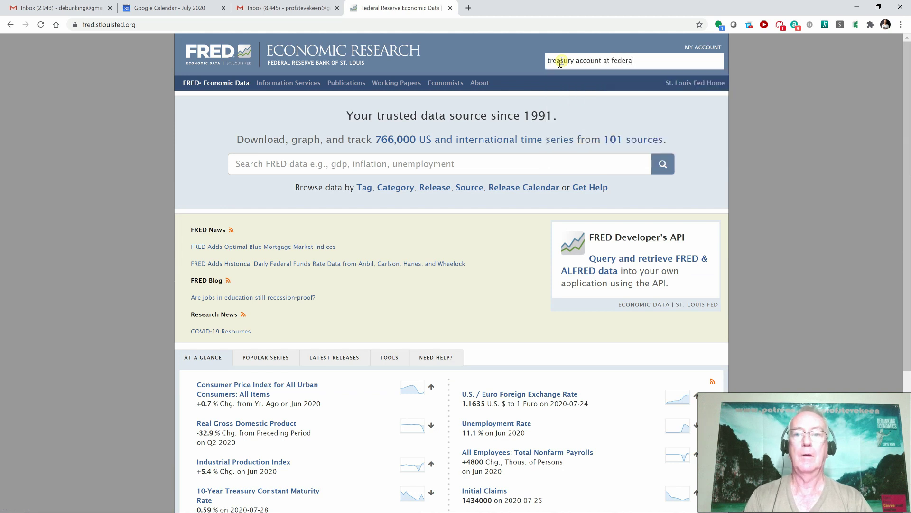
text(l reserve)
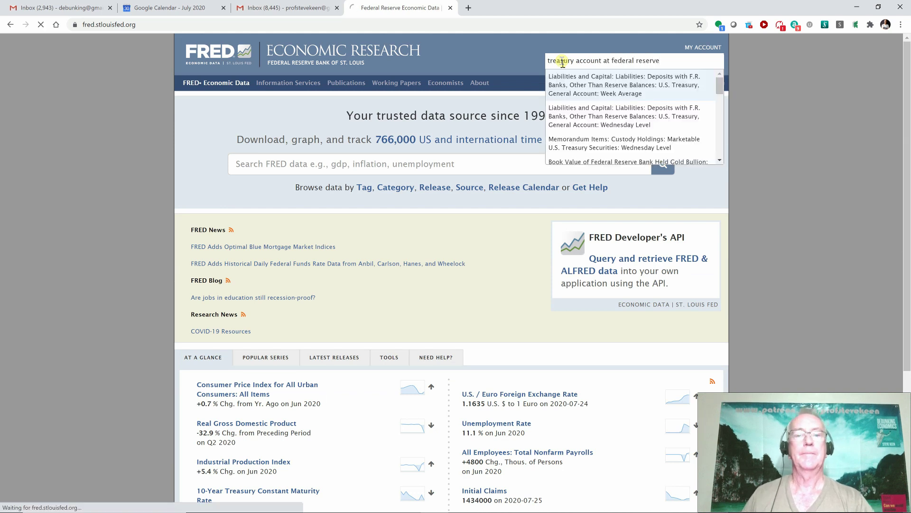
key(Return)
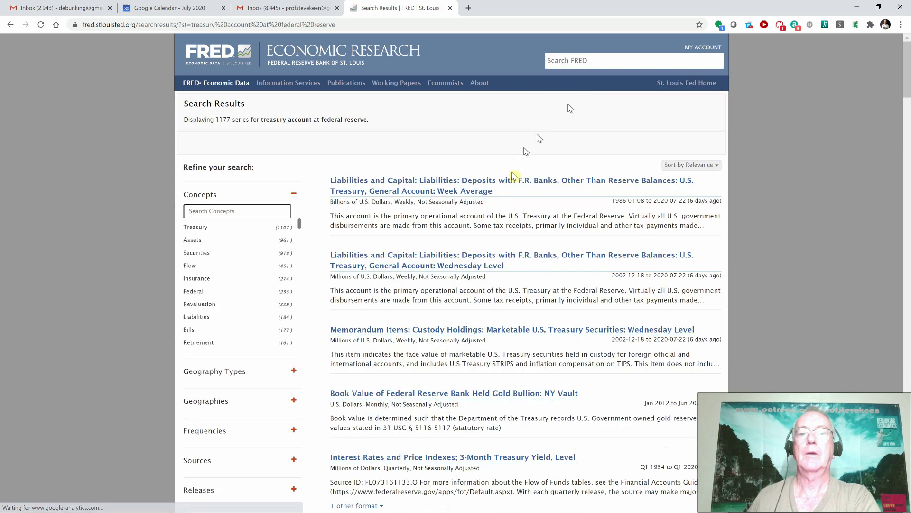
Open the WTREGEN Treasury General Account week-average deposits series page.
click(462, 185)
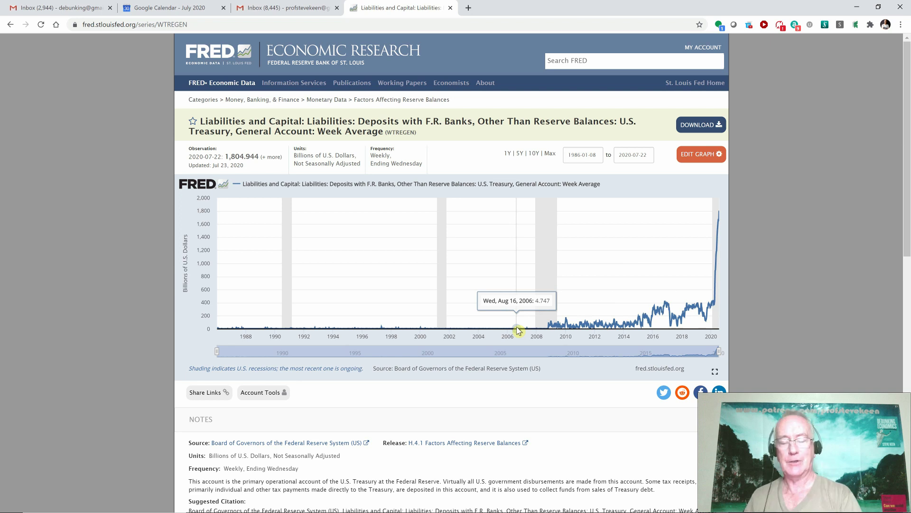
Set the Treasury's T_L initial condition to 0, make its table window taller, and return to Ravel.
key(alt+Tab)
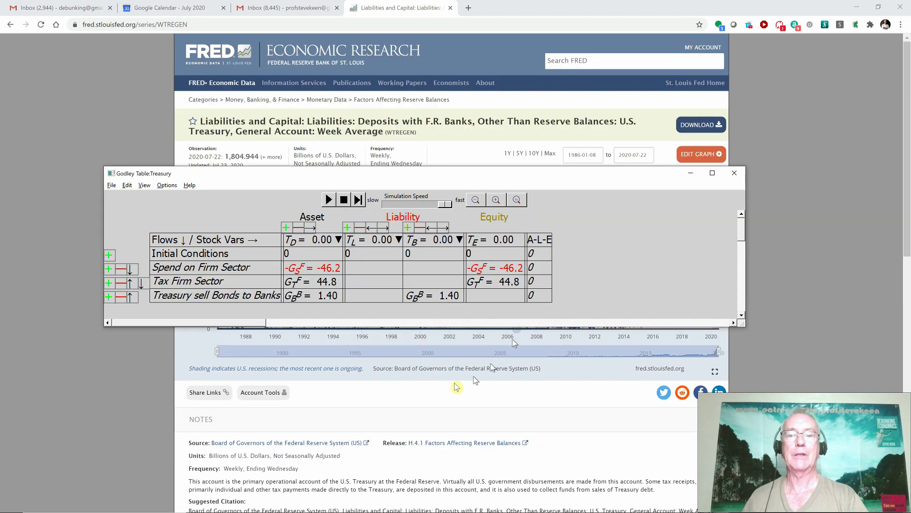
text(0)
key(Return)
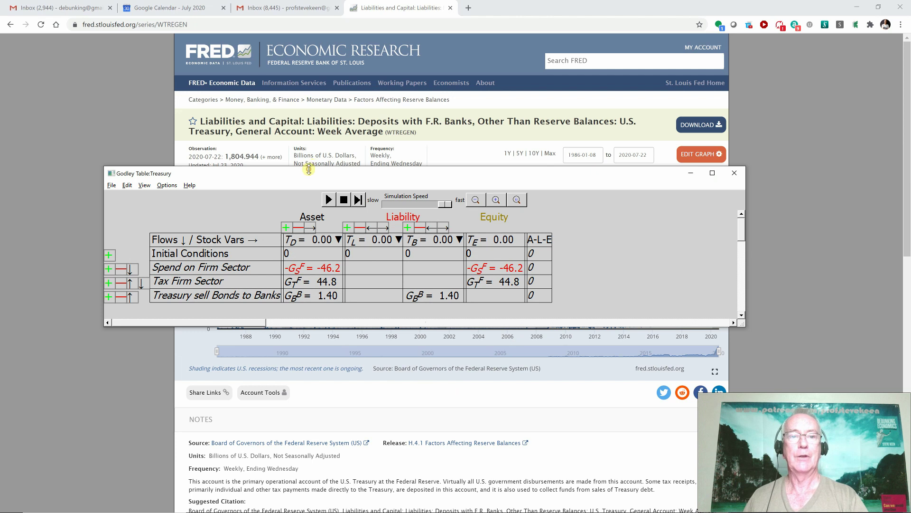
drag(308, 170, 308, 98)
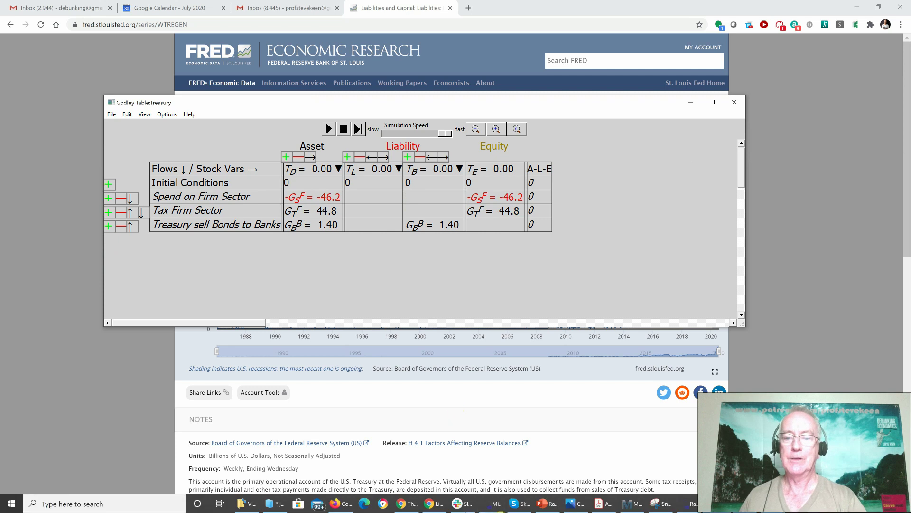
key(alt+Tab)
key(alt+Tab)
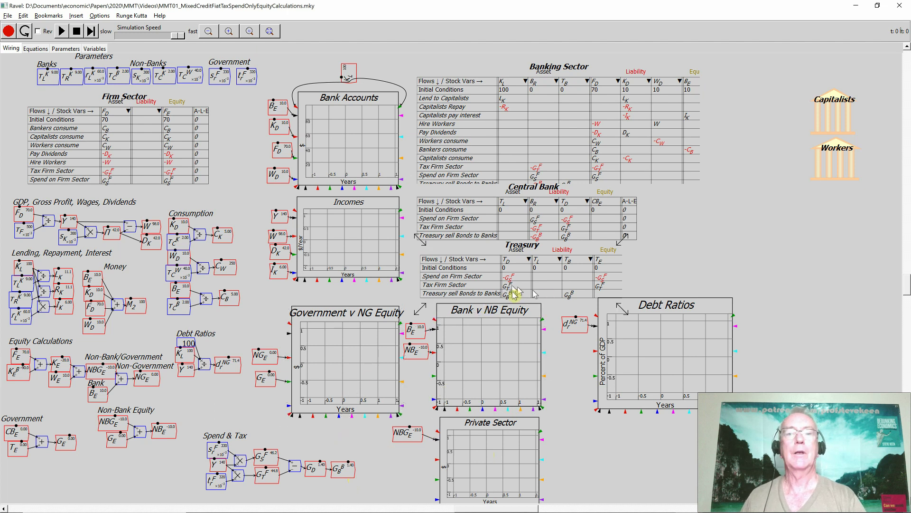
key(alt+Tab)
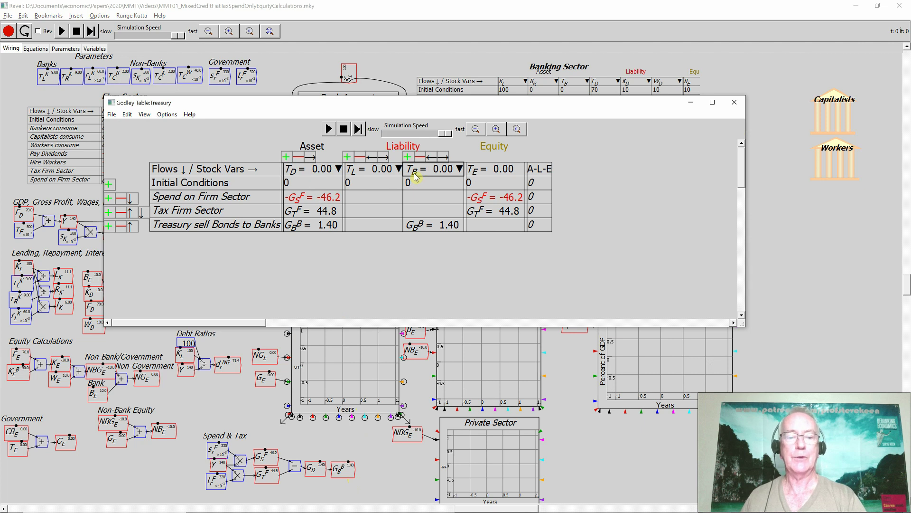
key(alt+F4)
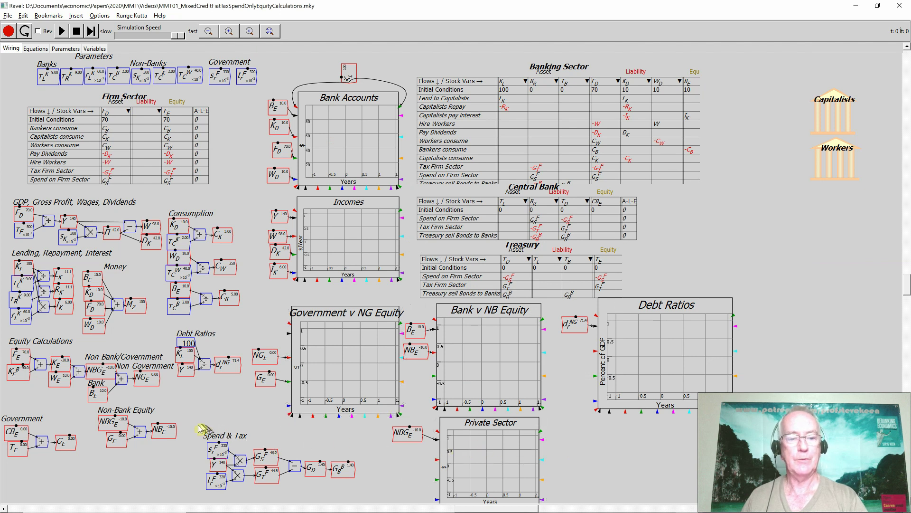
Move the Private Sector plot and NBG_E under Government v NG Equity, with Spend & Tax beside them.
drag(197, 425, 704, 469)
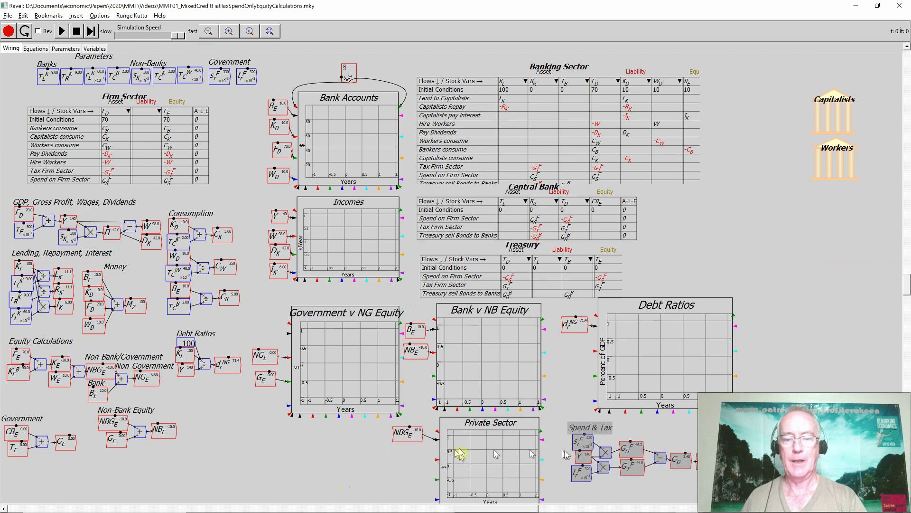
drag(372, 425, 383, 464)
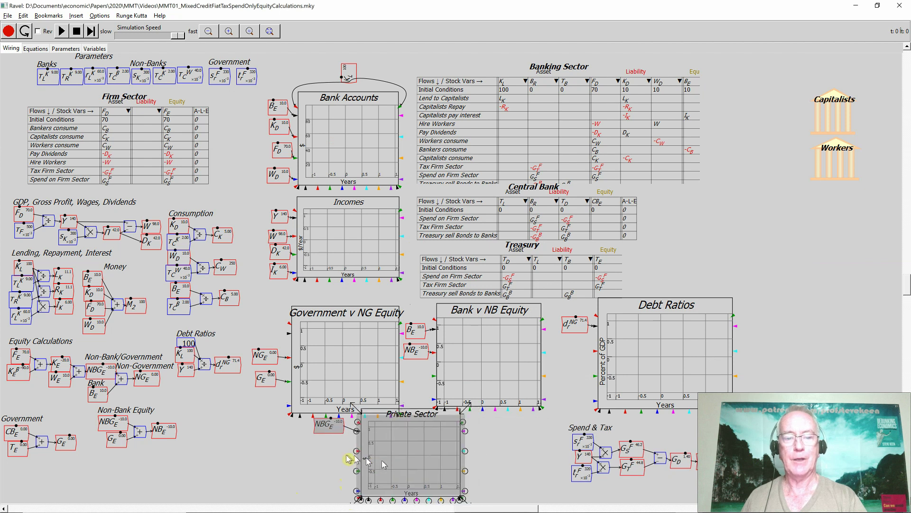
drag(325, 463, 315, 482)
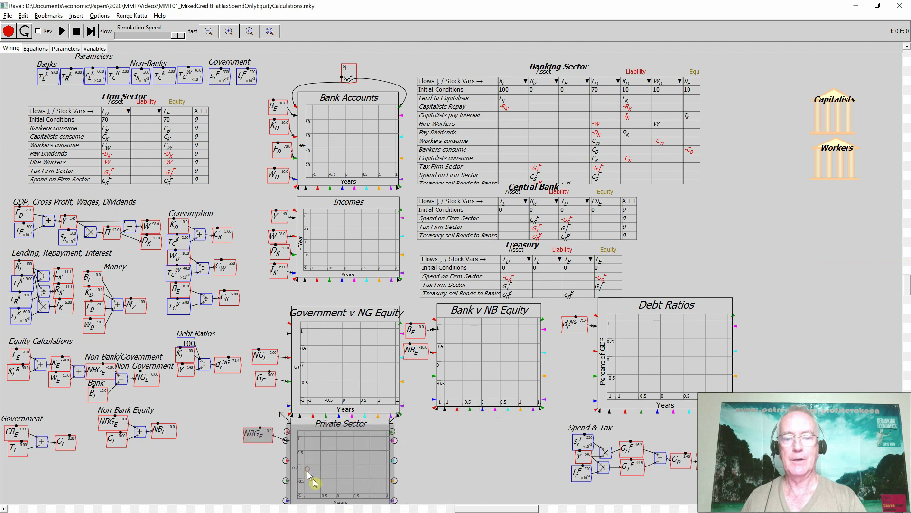
drag(562, 422, 554, 468)
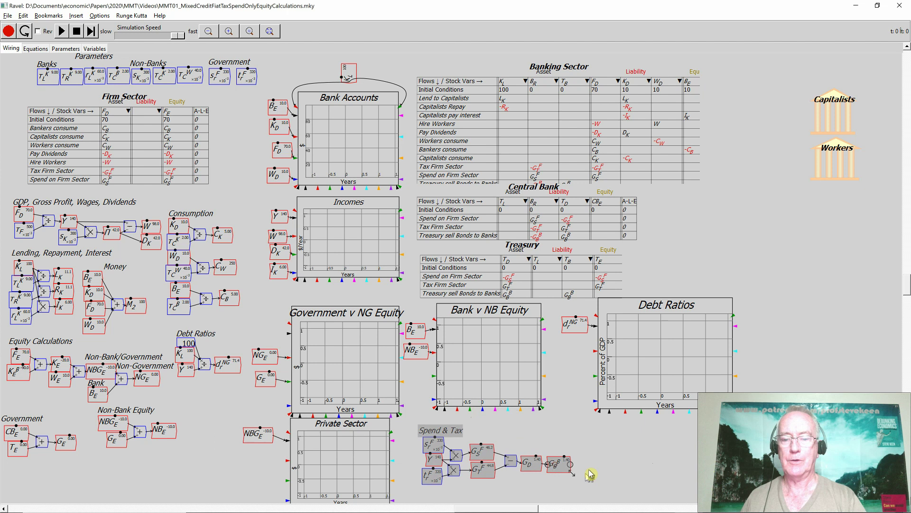
click(588, 470)
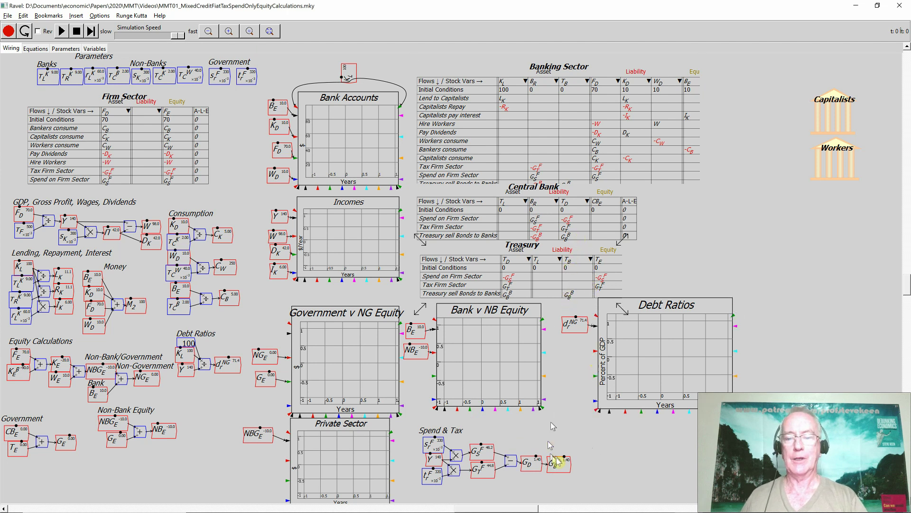
Create a variable T_B and place it beside the Spend & Tax group.
text(T_B)
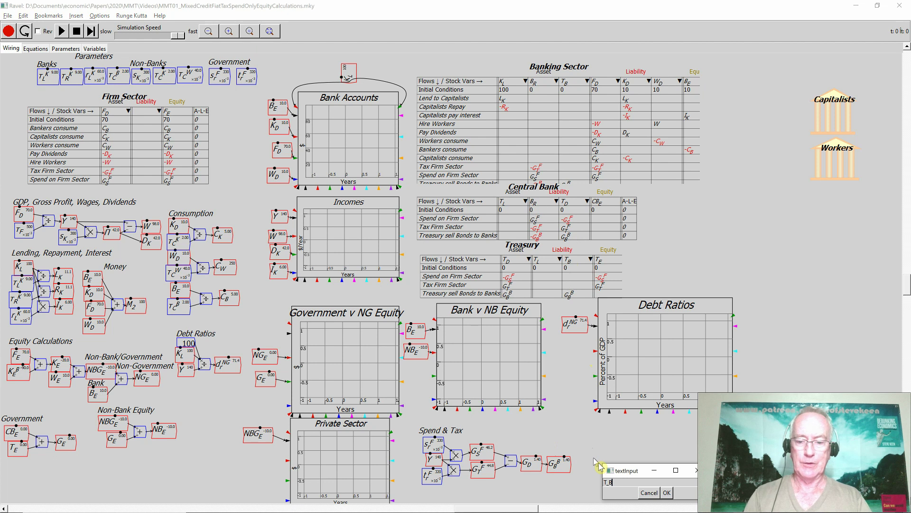
key(Return)
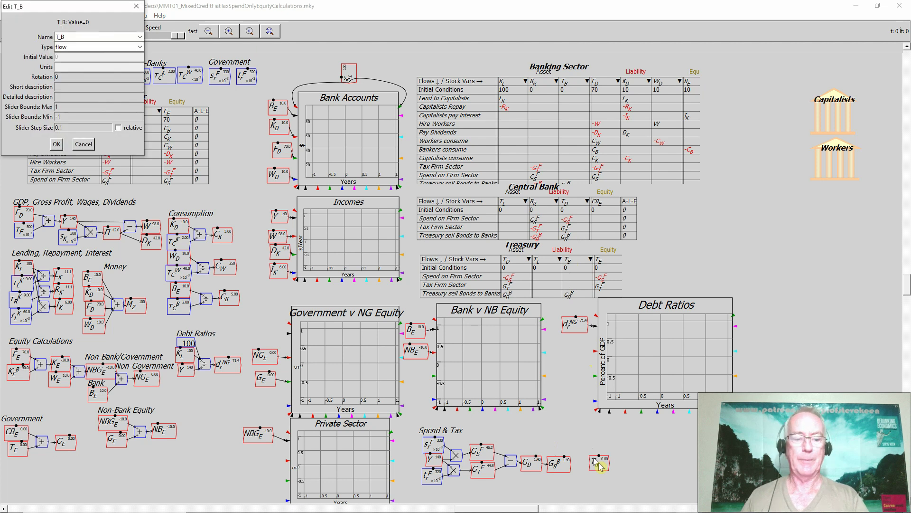
key(Return)
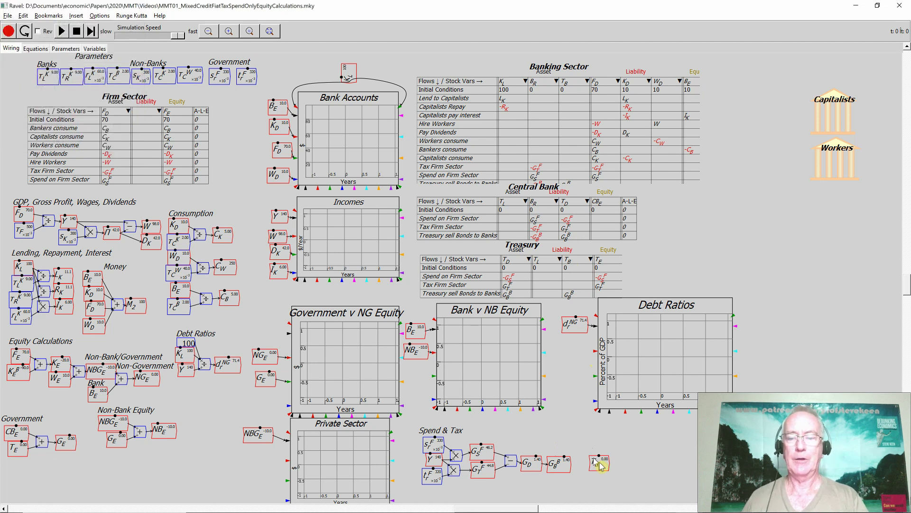
click(601, 465)
Create r_B as a parameter with initial value 0.02 and slider range 0 to 0.1.
text(r_B)
key(Return)
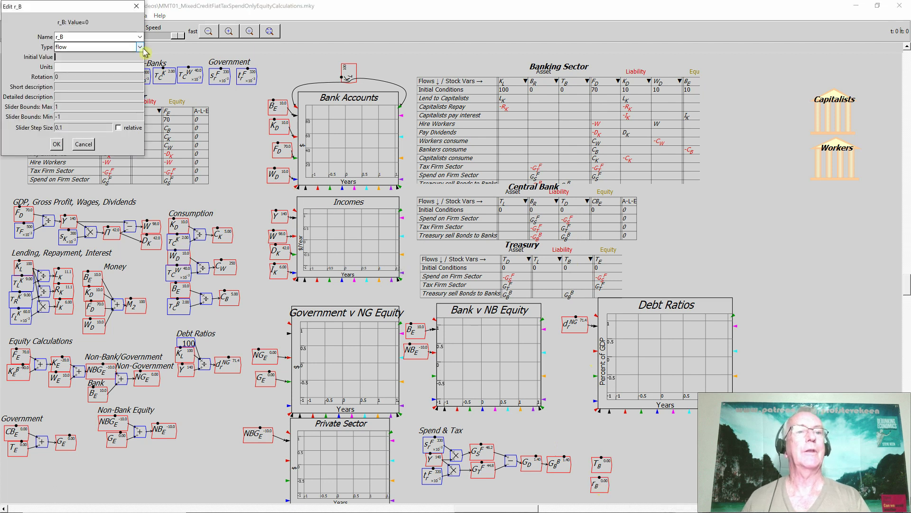
click(140, 47)
click(112, 63)
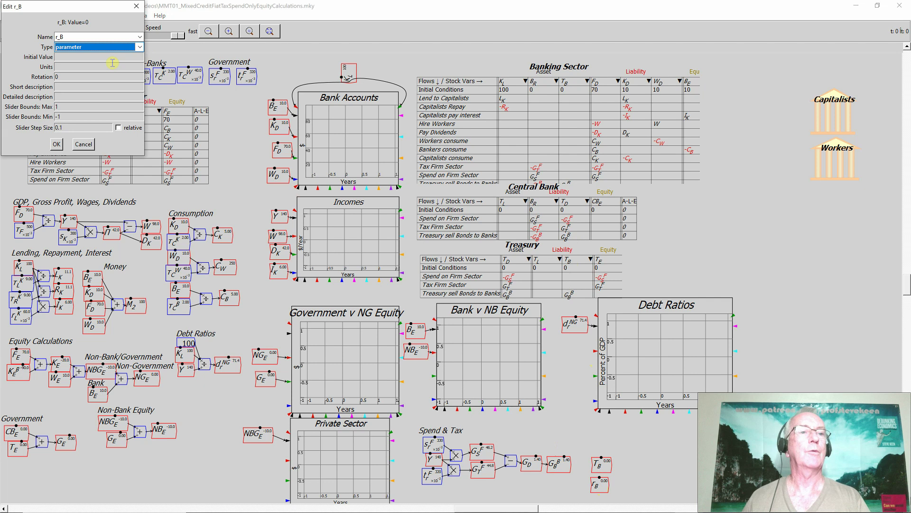
click(109, 56)
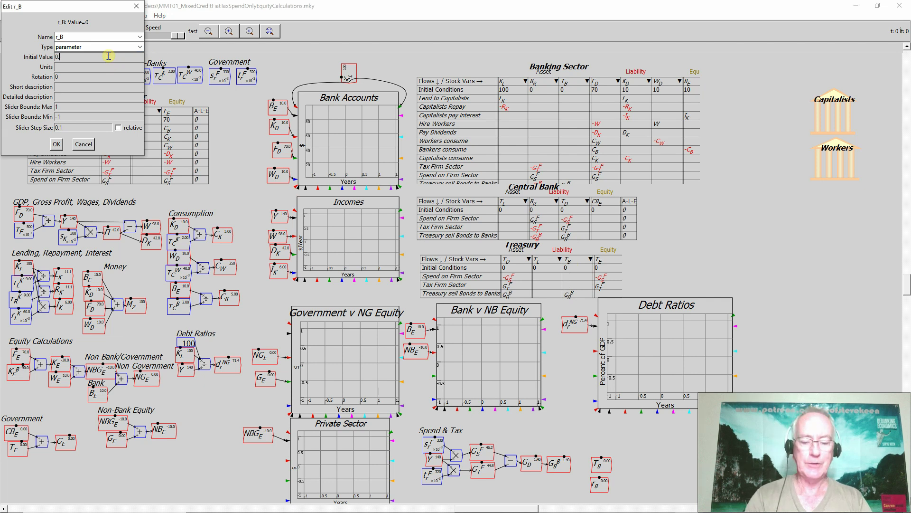
text(.02)
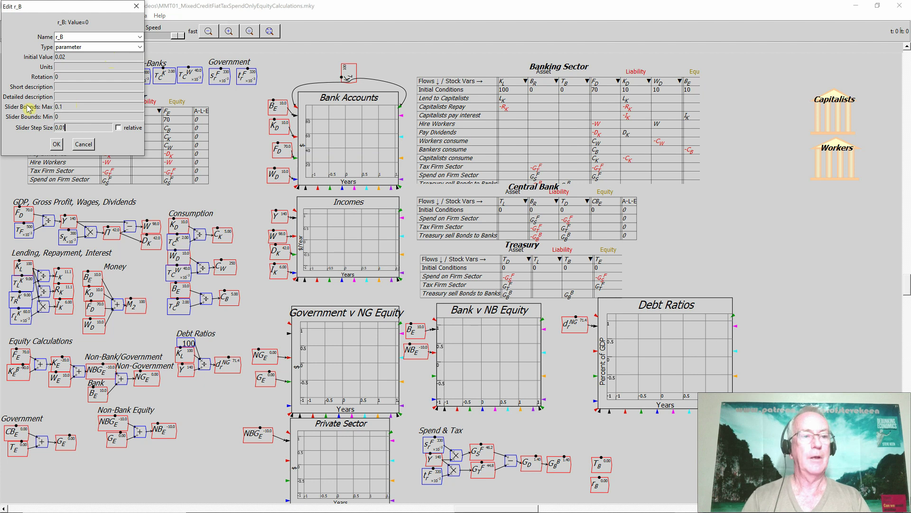
click(54, 146)
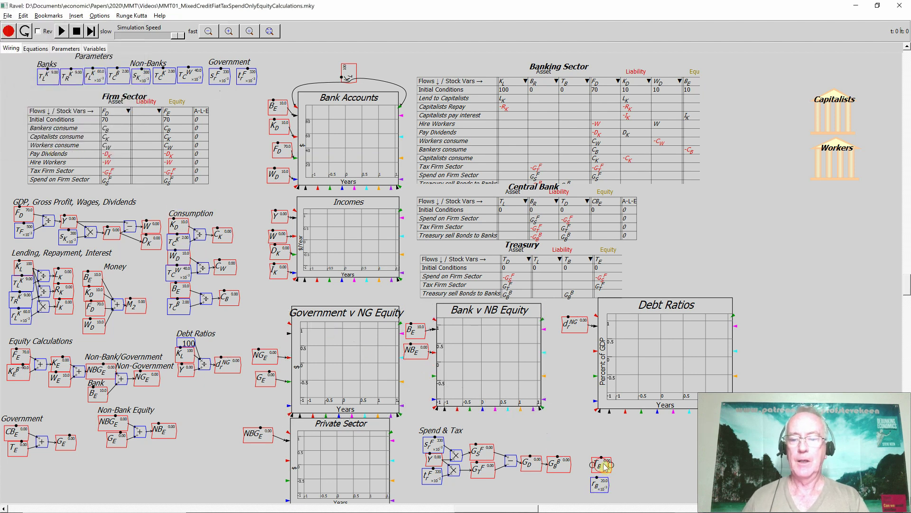
Nudge T_B up, add a multiply block beside it, and wire T_B into the block.
mouse_move(604, 472)
mouse_down()
mouse_move(605, 458)
mouse_move(605, 471)
mouse_up()
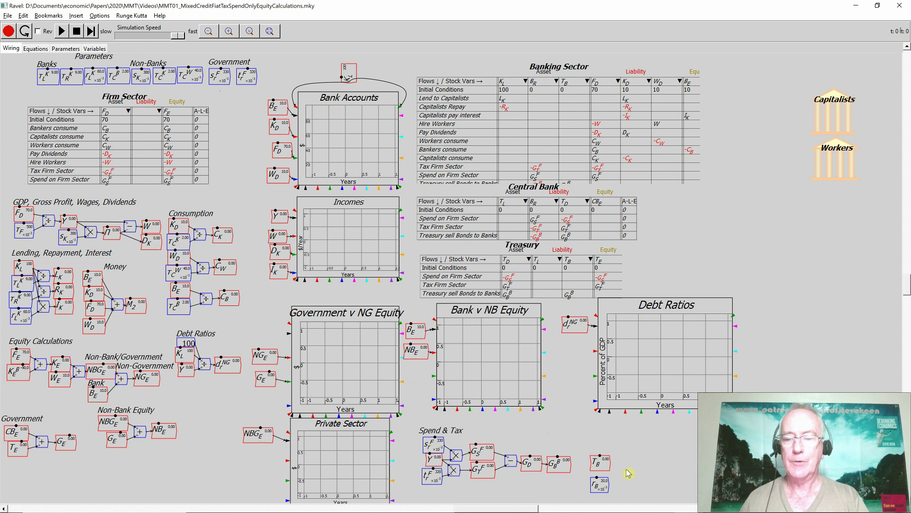
key(asterisk)
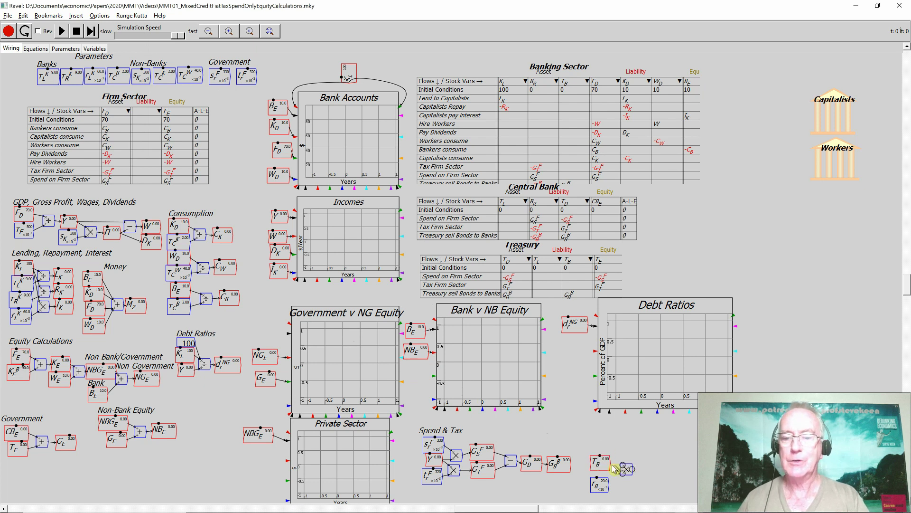
click(615, 469)
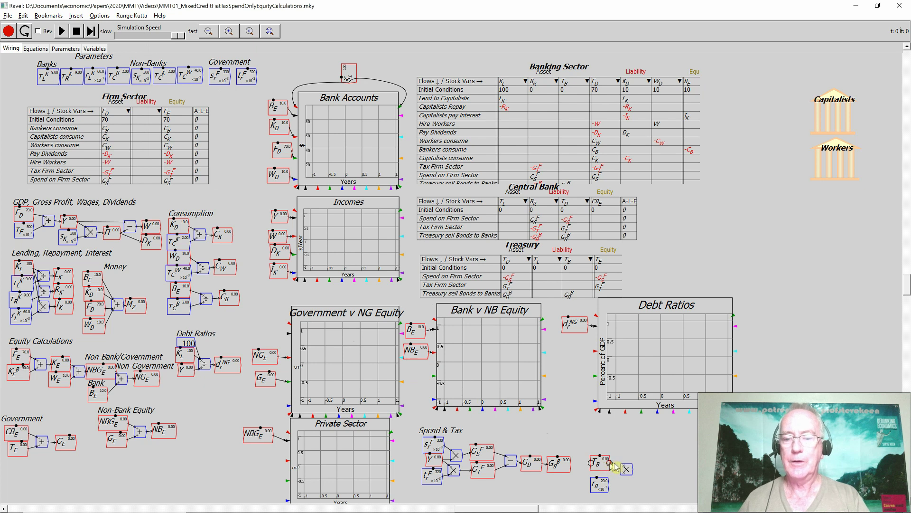
mouse_move(612, 464)
mouse_down()
mouse_move(623, 469)
mouse_move(617, 480)
mouse_move(620, 473)
mouse_up()
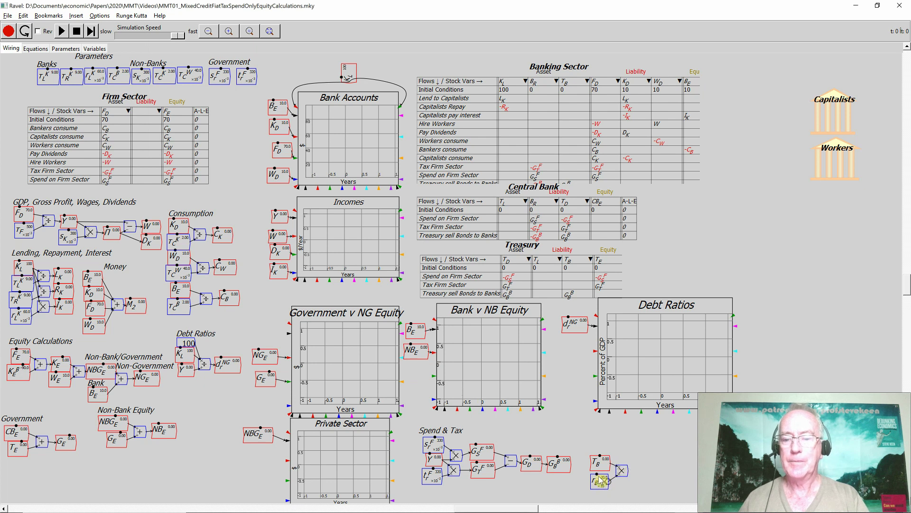
Open the Banking Sector table in its own window, enlarge it and move it top-left.
double_click(511, 148)
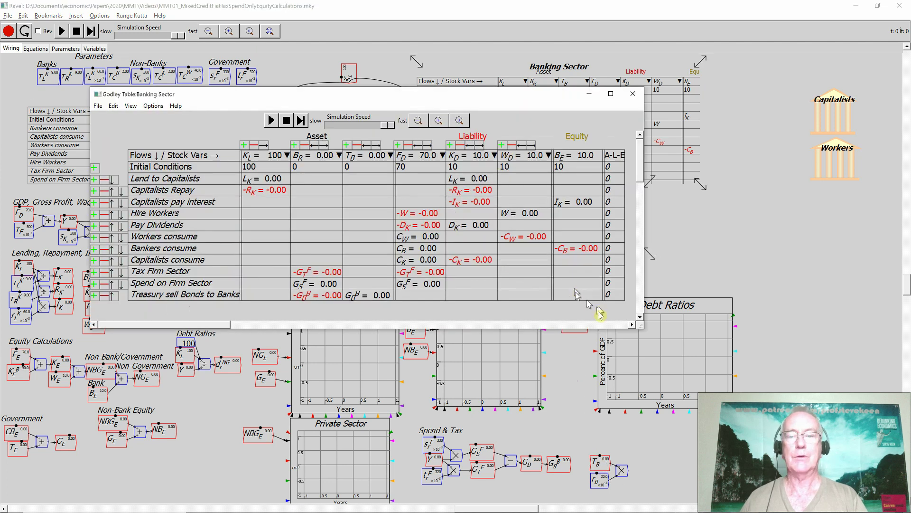
drag(640, 326, 688, 361)
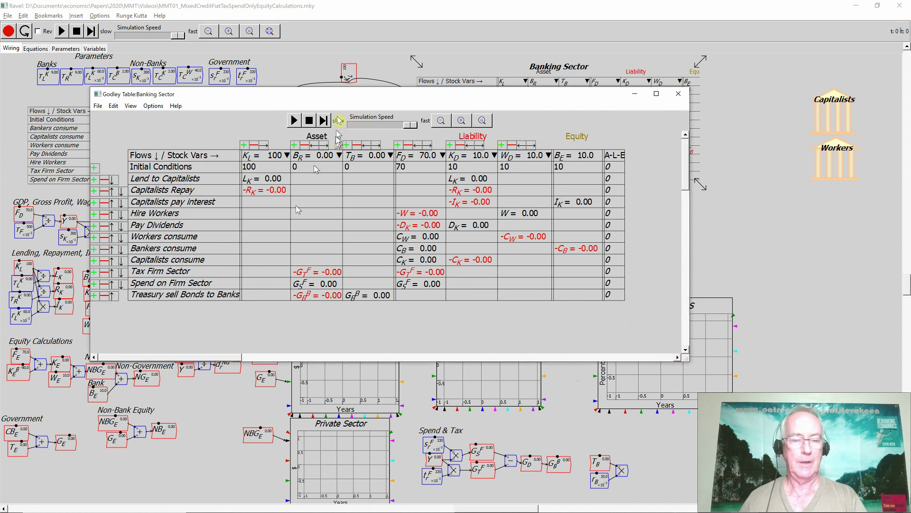
drag(310, 93, 234, 6)
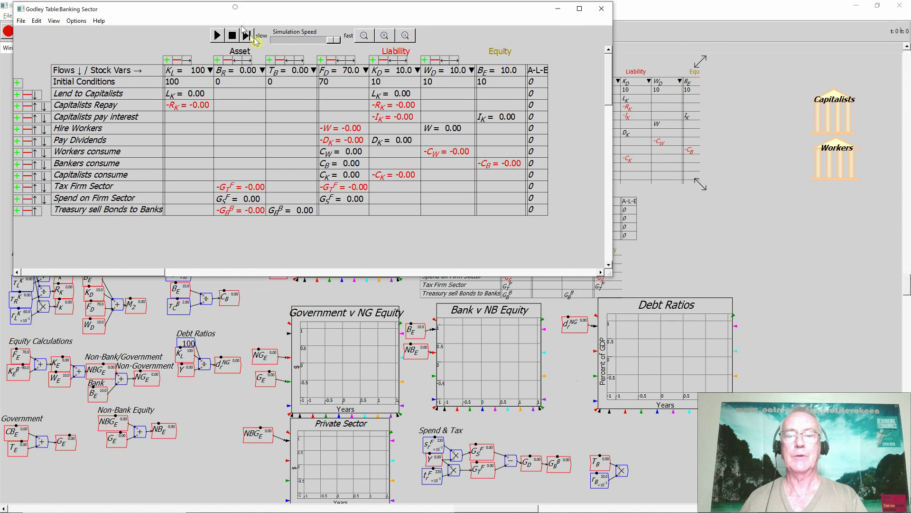
key(alt+Tab)
key(alt+Tab)
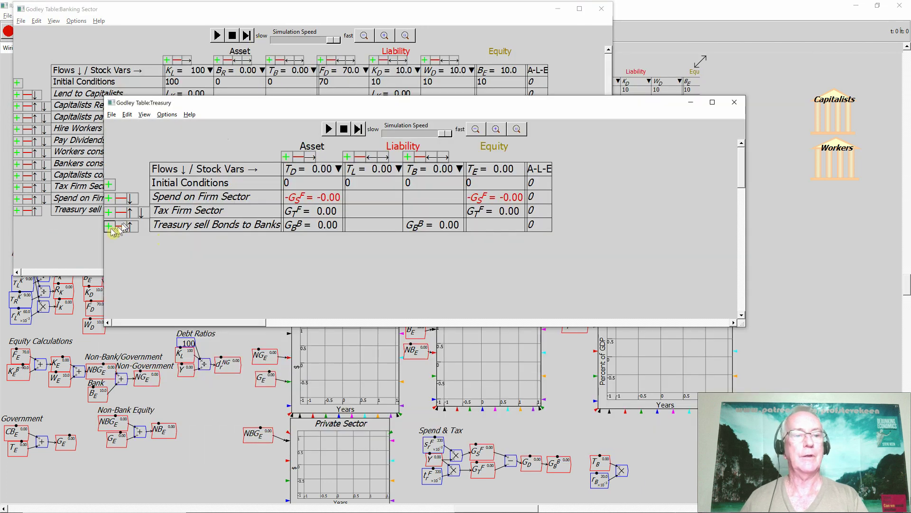
Add a Treasury row 'Pay Interest on Bonds to Banks' with -I_B^B under T_D and T_E.
click(109, 225)
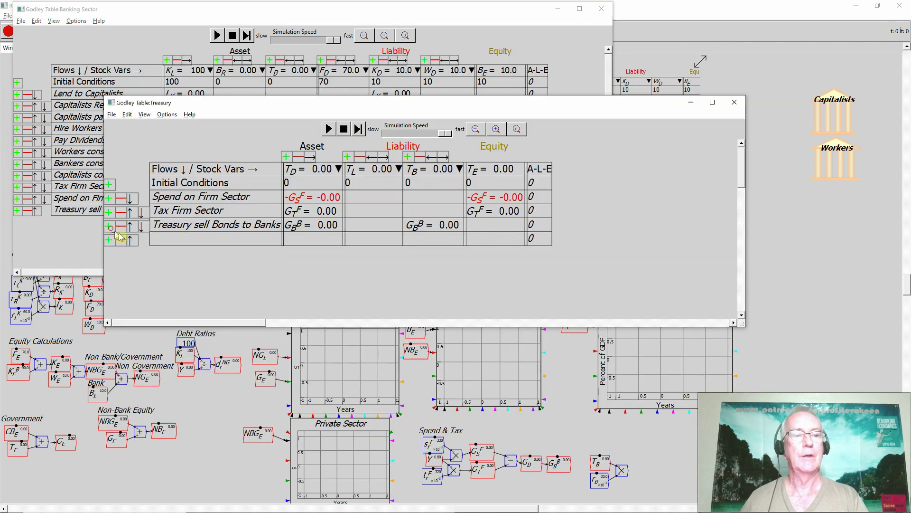
click(166, 243)
text(Pay I)
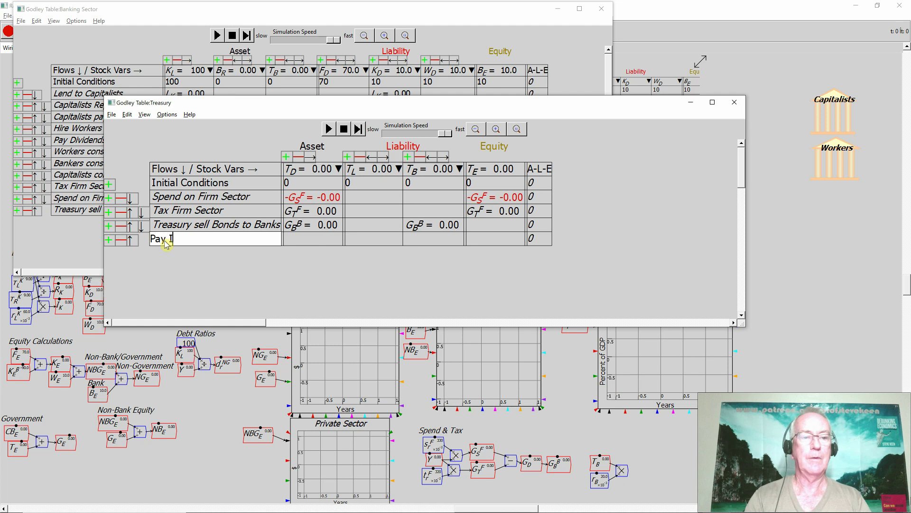
text(nterest on Bonds to Banks)
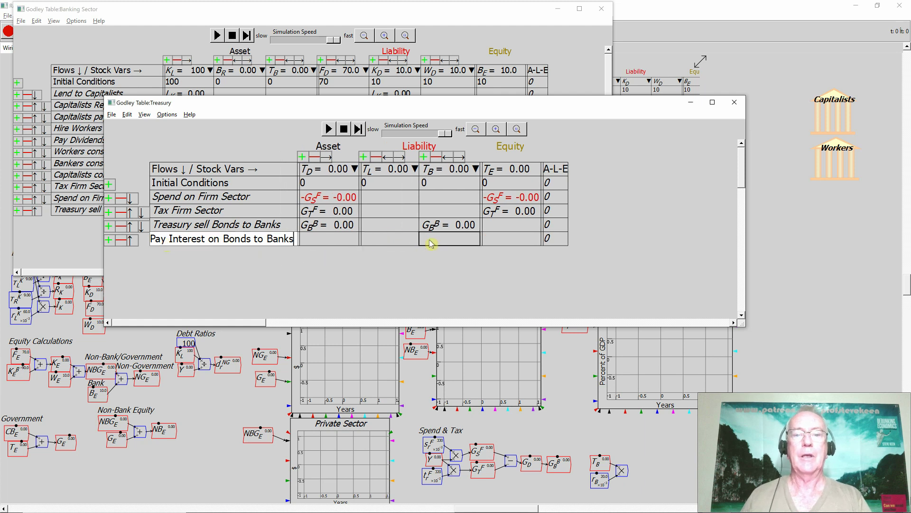
click(321, 240)
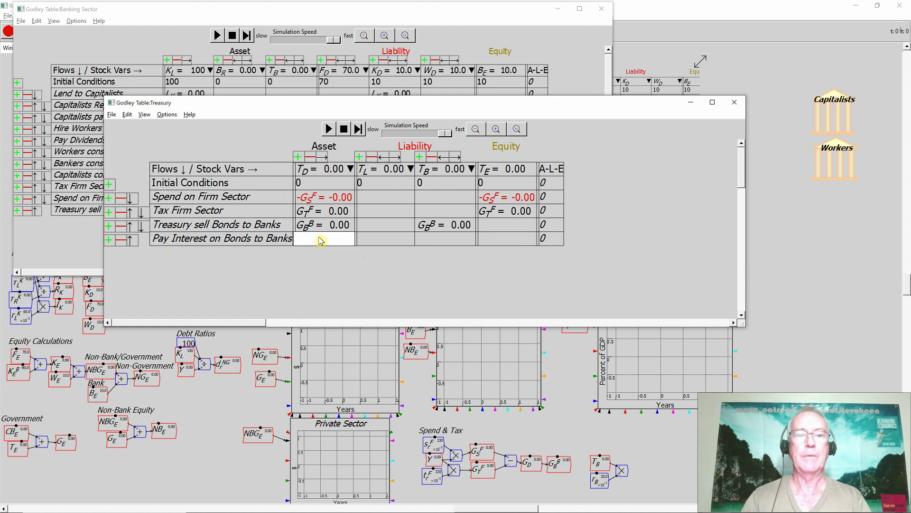
text(-)
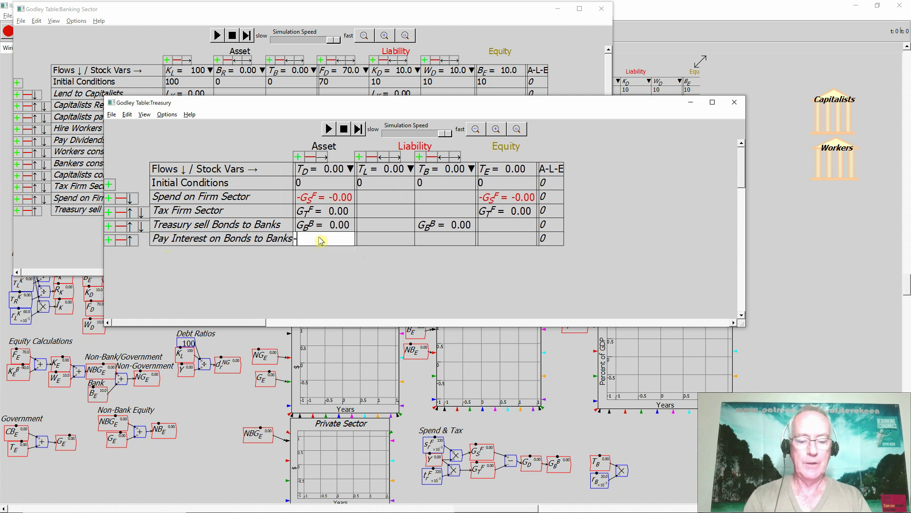
text(I_B^B)
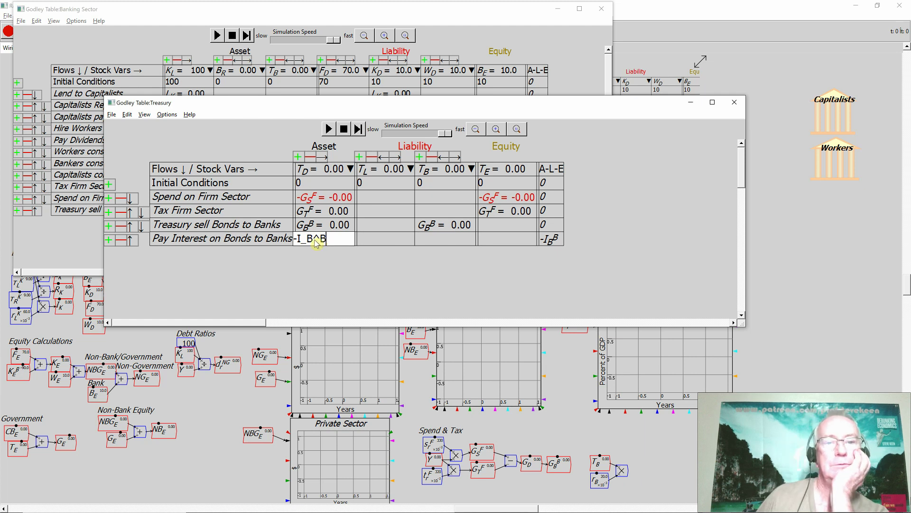
click(487, 245)
click(489, 242)
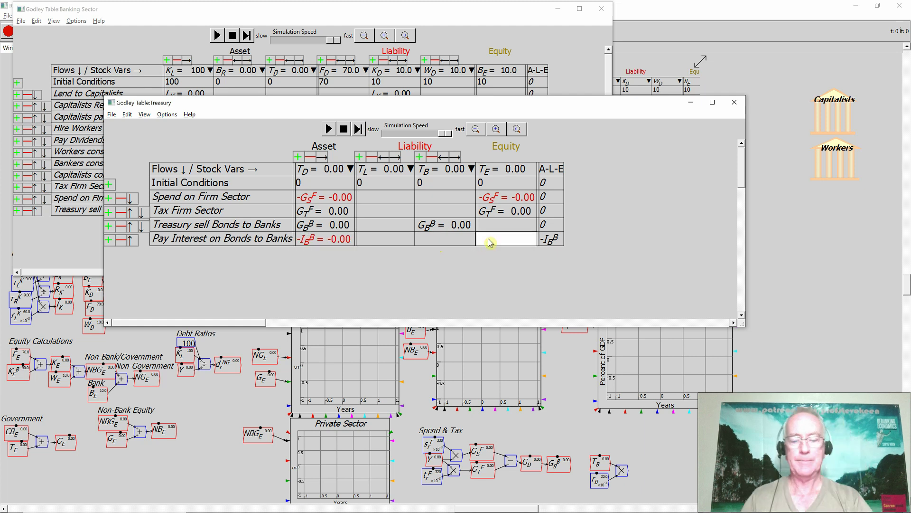
text(-I)
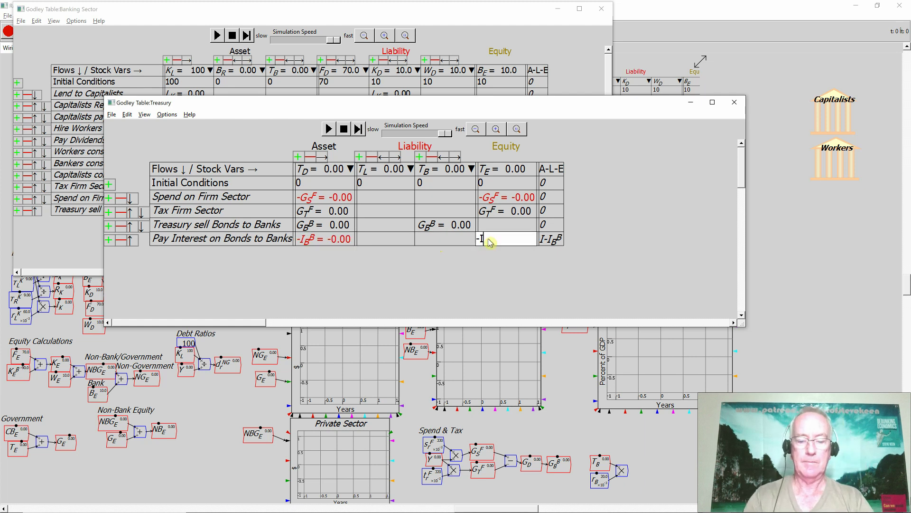
text(_B^B)
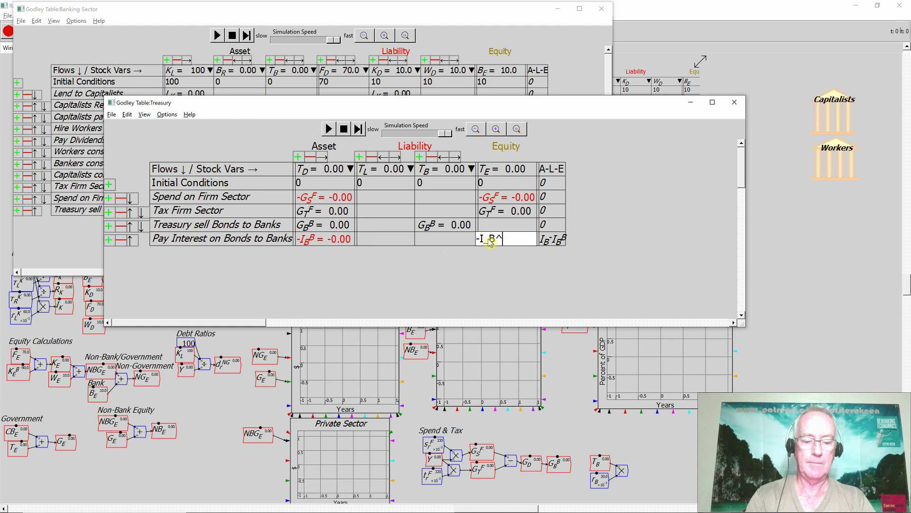
click(496, 269)
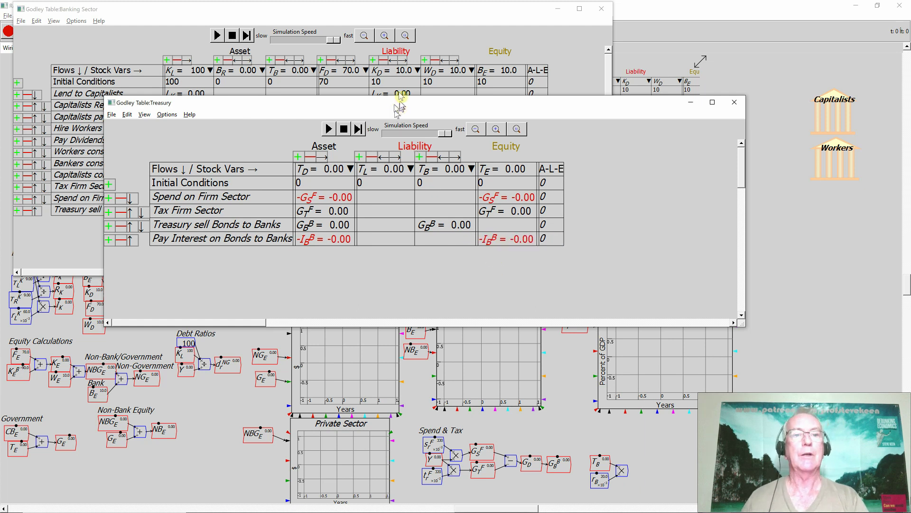
drag(380, 102, 395, 168)
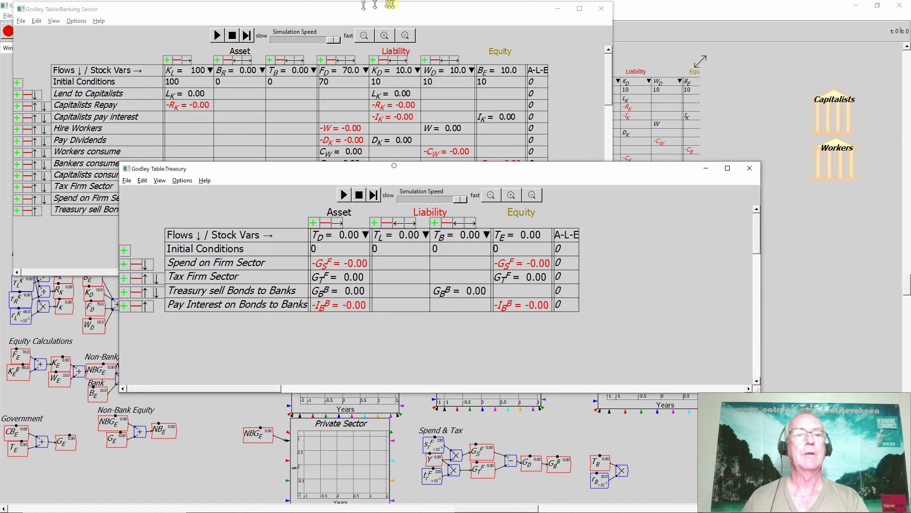
Bring the Banking Sector table forward, then return to the main model canvas.
click(408, 21)
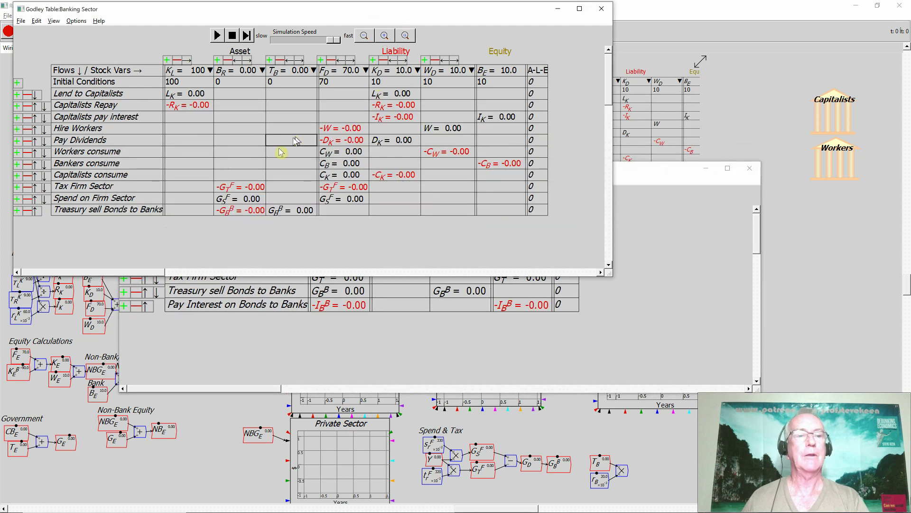
click(235, 198)
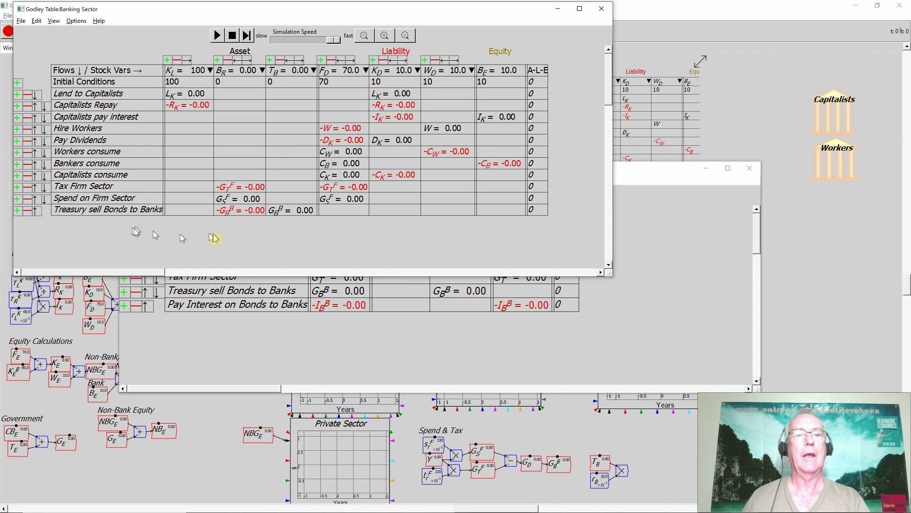
click(252, 297)
key(alt+Tab)
key(alt+Tab)
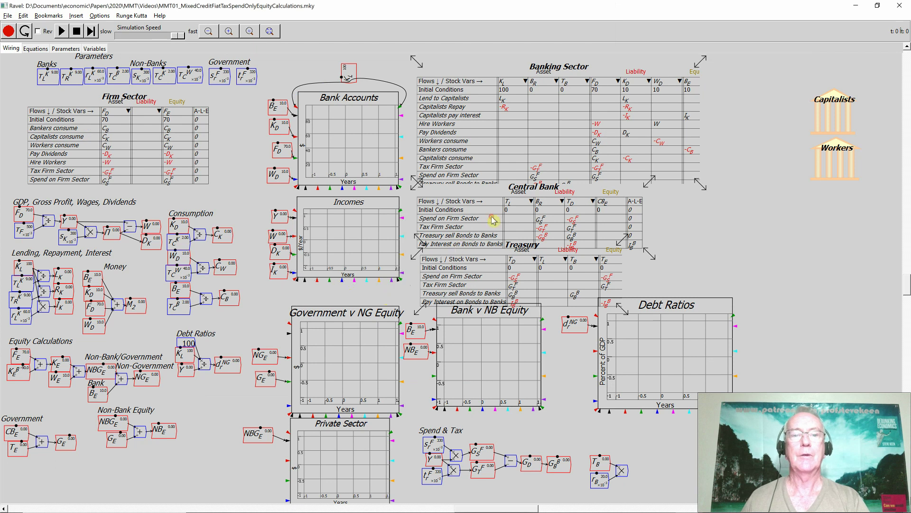
Open the Central Bank table, enlarged, and enter I_B^B under B_R in the Pay Interest row.
double_click(493, 220)
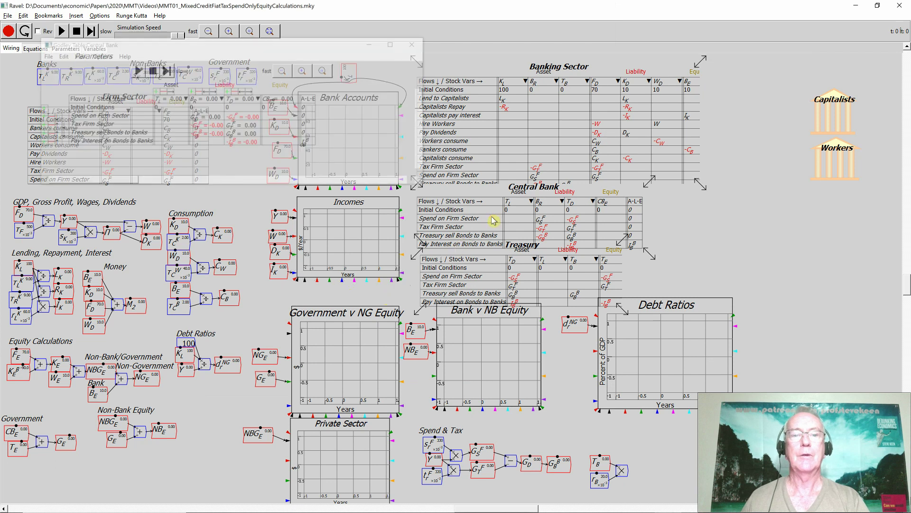
click(307, 72)
click(307, 72)
click(307, 71)
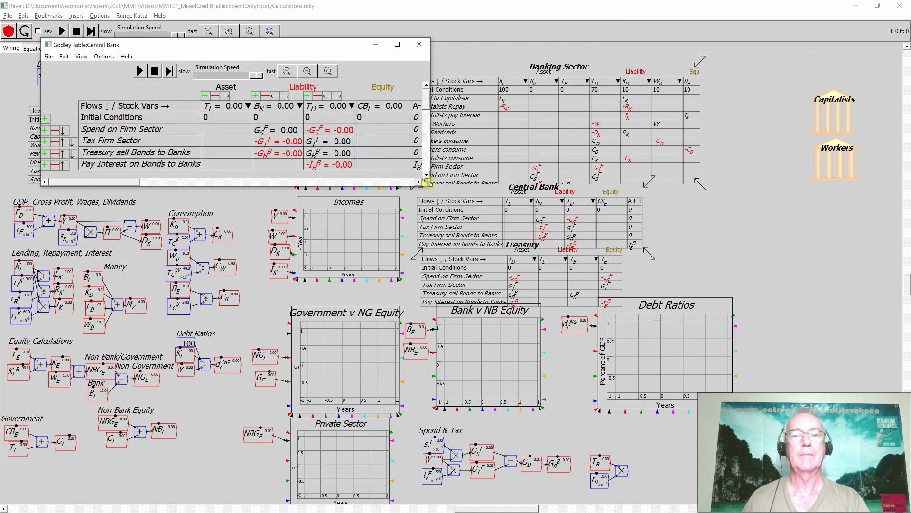
drag(427, 182, 562, 248)
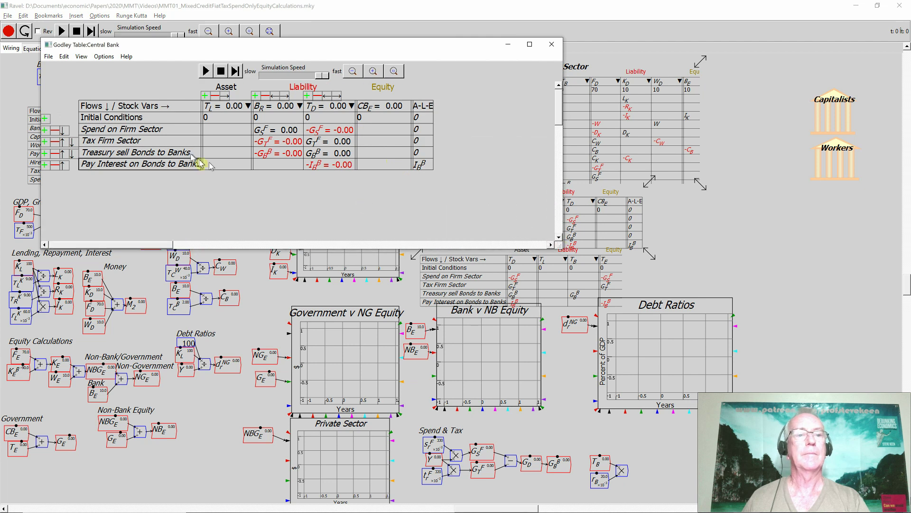
click(230, 165)
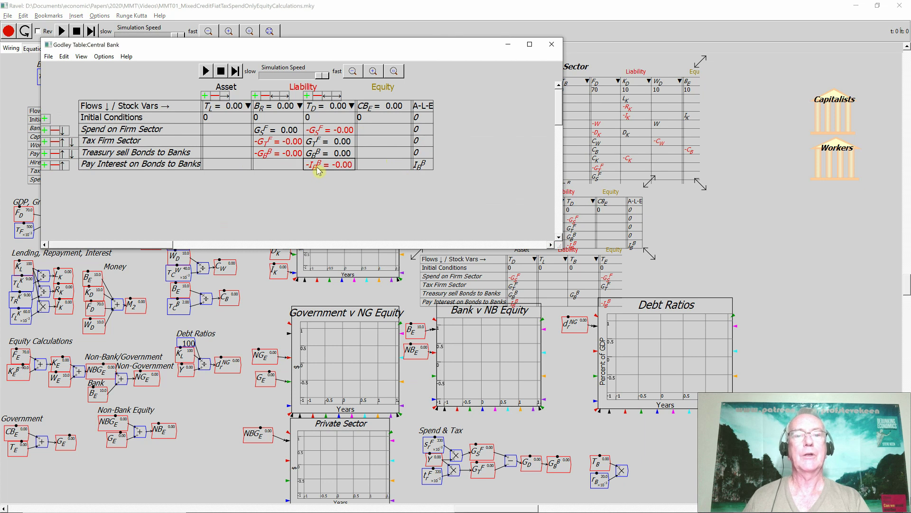
click(271, 167)
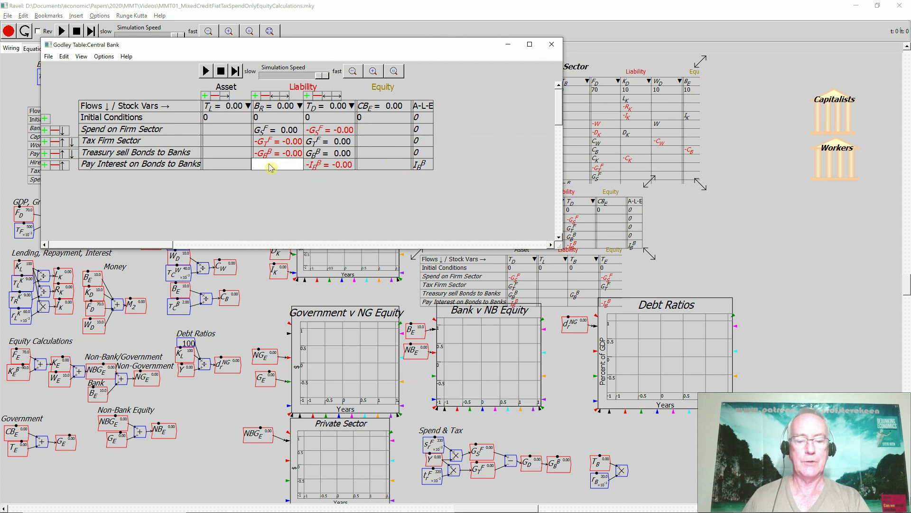
text(I_)
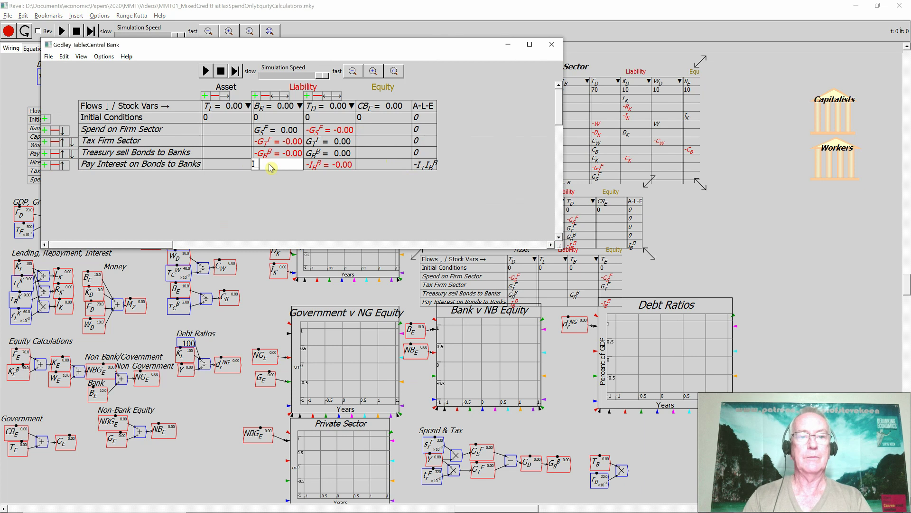
text(B^B)
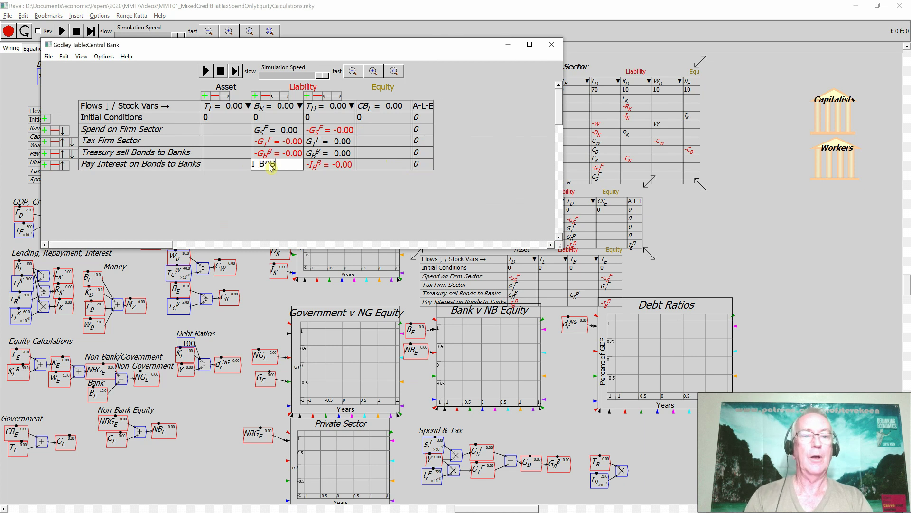
key(Return)
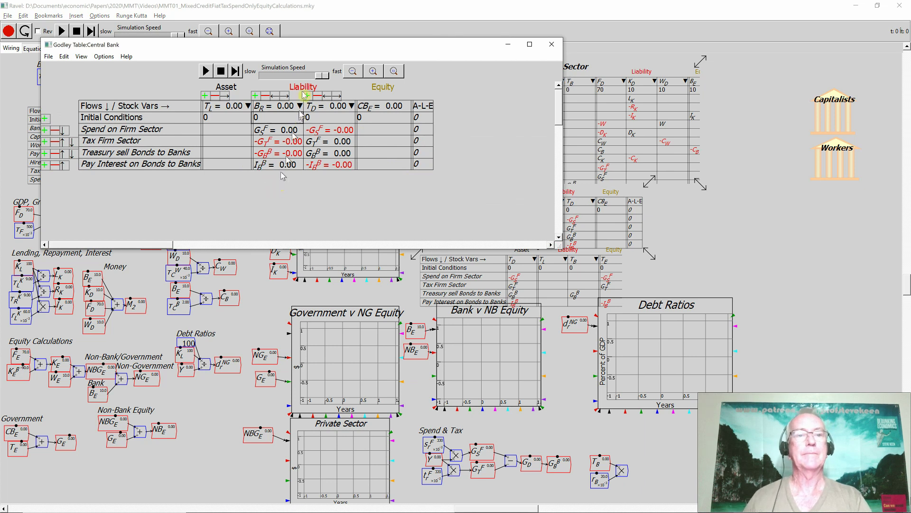
Enter I_B^B under equity B_E in the Banking Sector's Pay Interest on Bonds to Banks row.
double_click(585, 147)
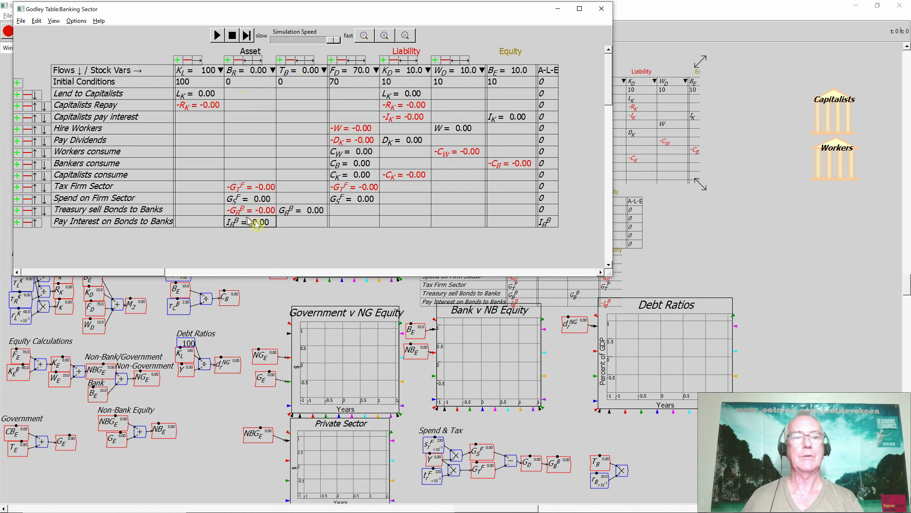
click(503, 221)
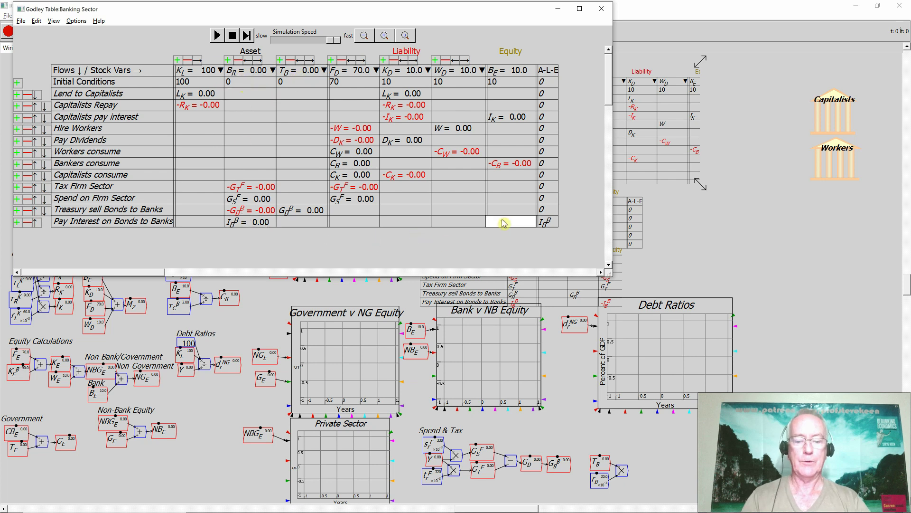
text(I_B^B)
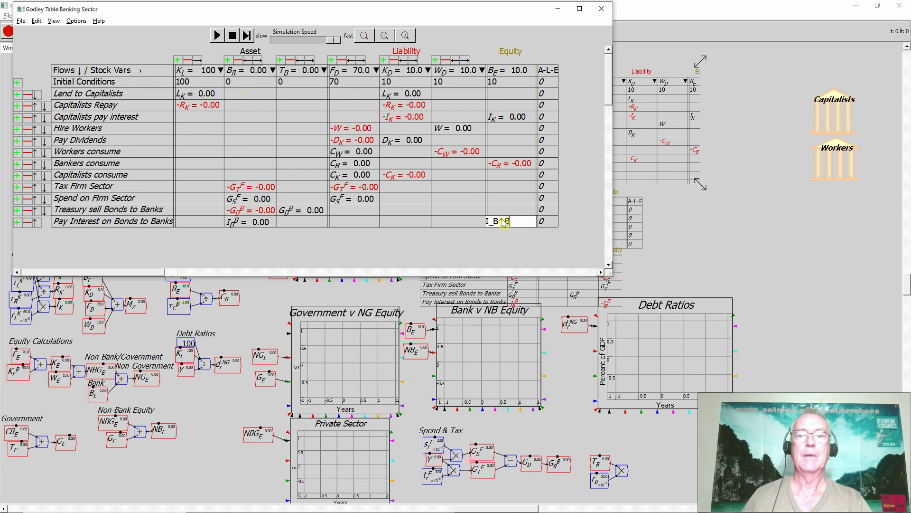
click(503, 251)
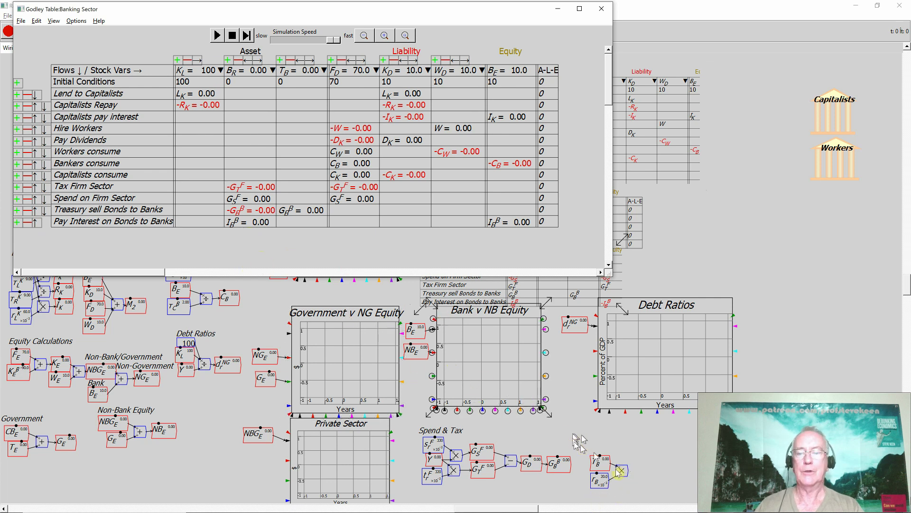
Create an I_B^B variable on the canvas, fed by the T_B × r_B multiply block.
click(645, 476)
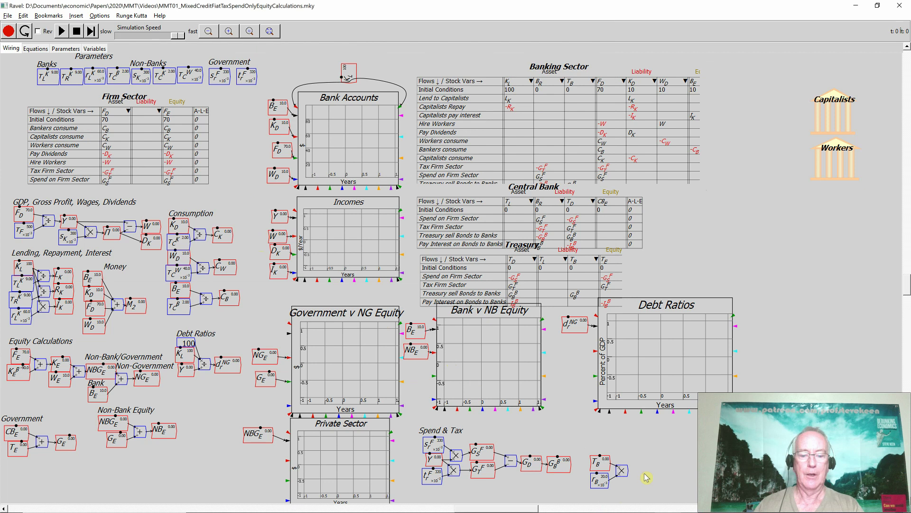
text(I_B^B)
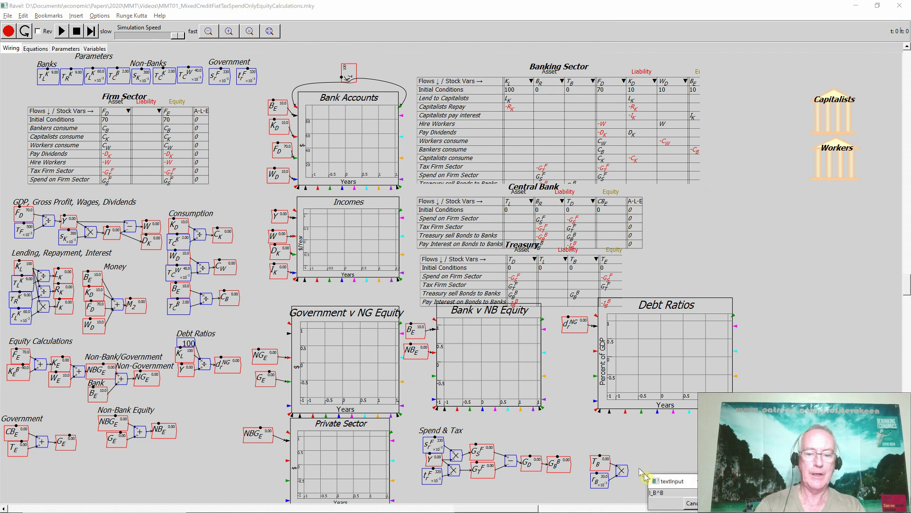
key(Return)
key(Return)
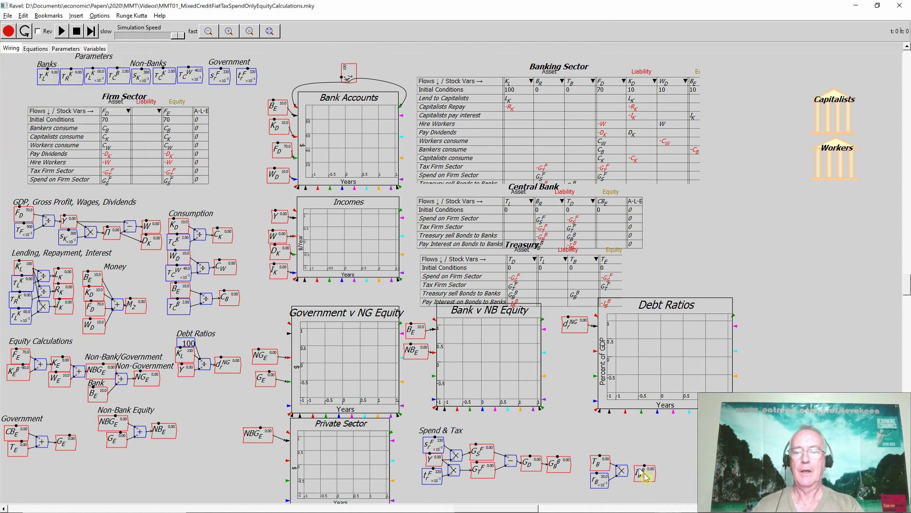
drag(628, 471, 641, 477)
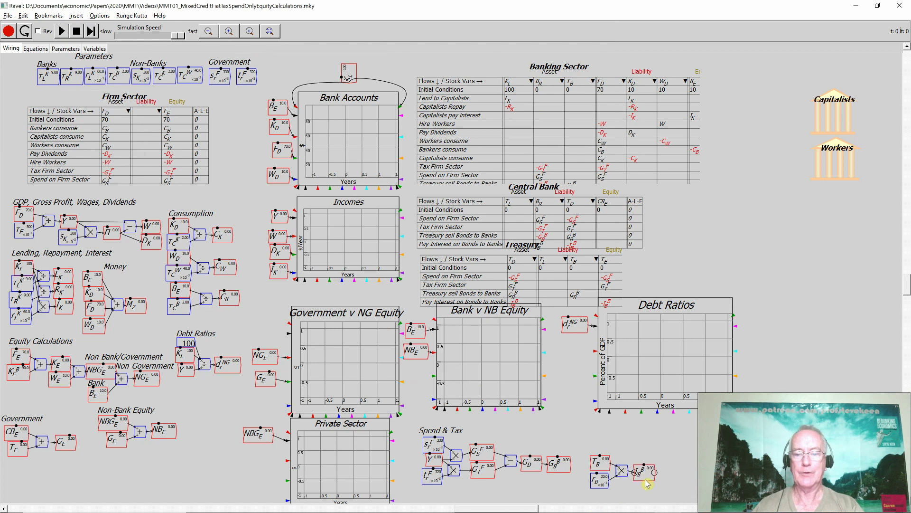